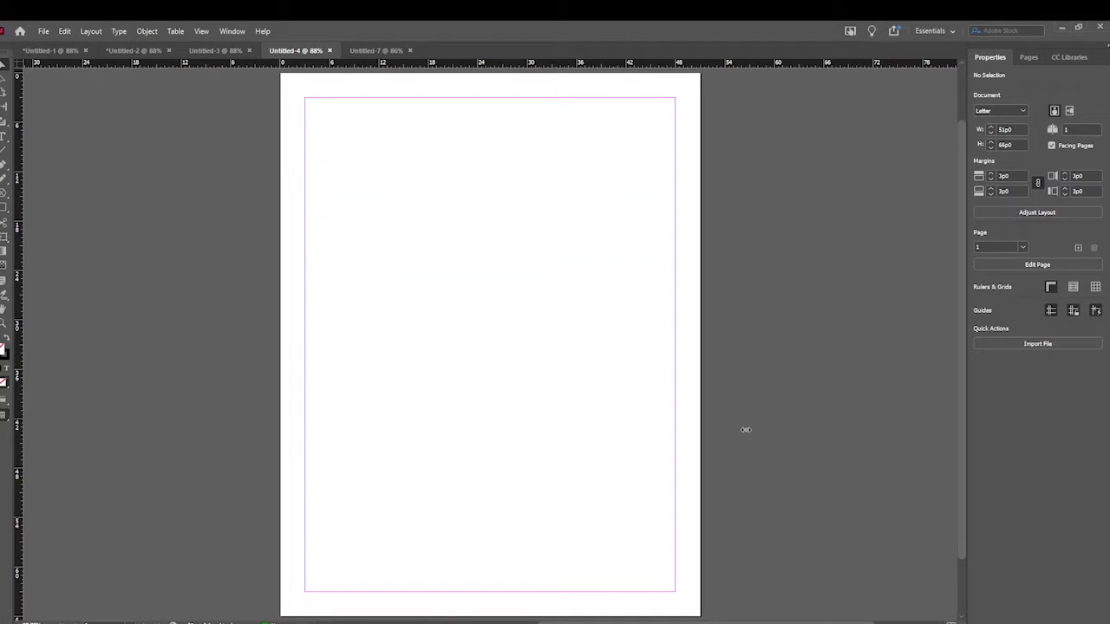
- Create a new Letter-size facing-pages document with bleed and slug areas around the page
{"action": "key", "text": "ctrl+alt+n"}
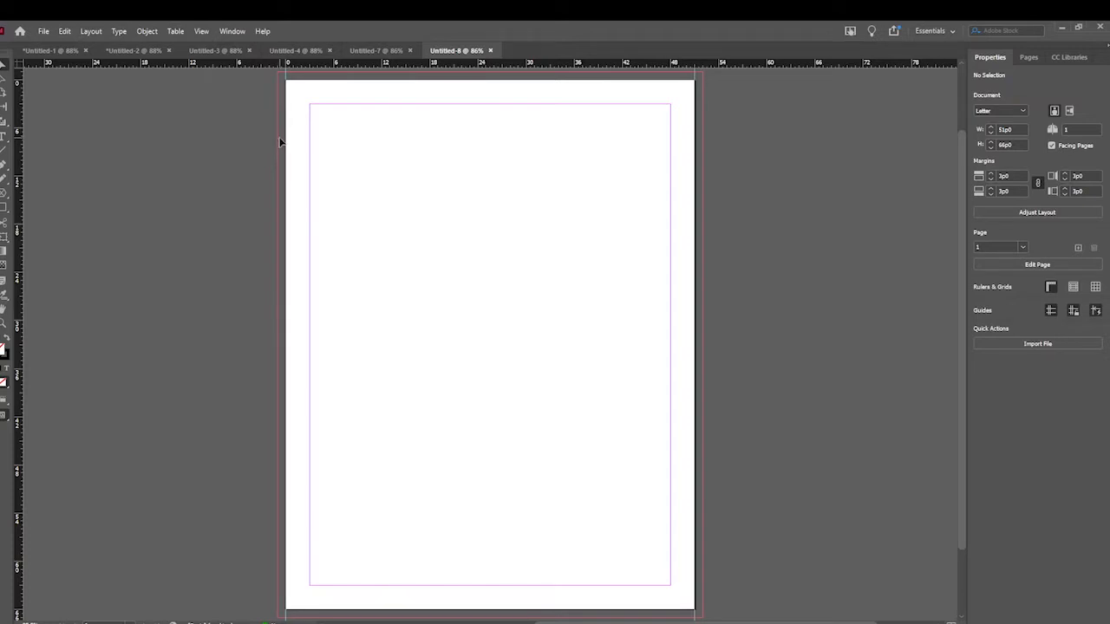
{"action": "scroll", "coordinate": [280, 143], "scroll_direction": "up", "scroll_amount": 3}
{"action": "scroll", "coordinate": [285, 141], "scroll_direction": "down", "scroll_amount": 2}
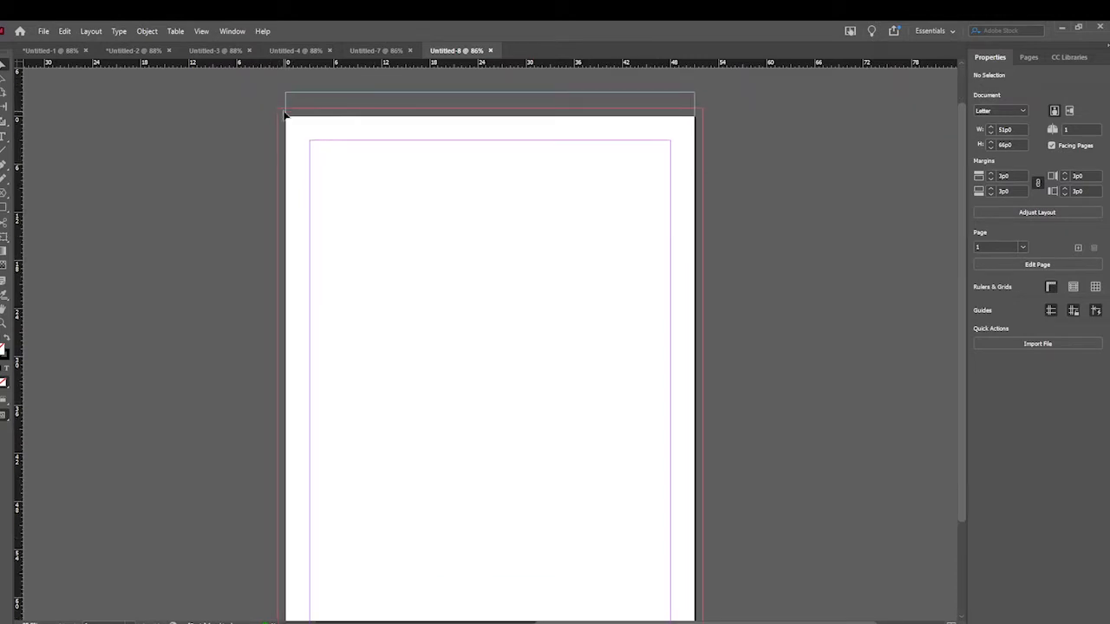
{"action": "scroll", "coordinate": [284, 114], "scroll_direction": "down", "scroll_amount": 2}
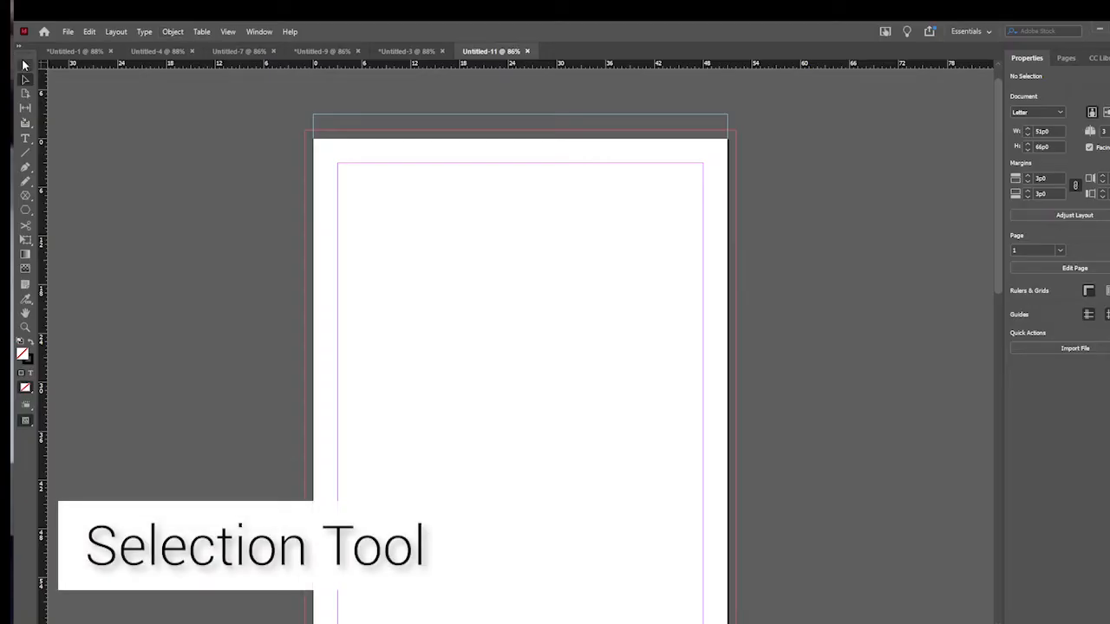
- Switch to Untitled-3, select the rectangle, ellipse and hexagon together with the Selection tool, and clear the selection
{"action": "left_click", "coordinate": [25, 64]}
{"action": "left_click", "coordinate": [406, 51]}
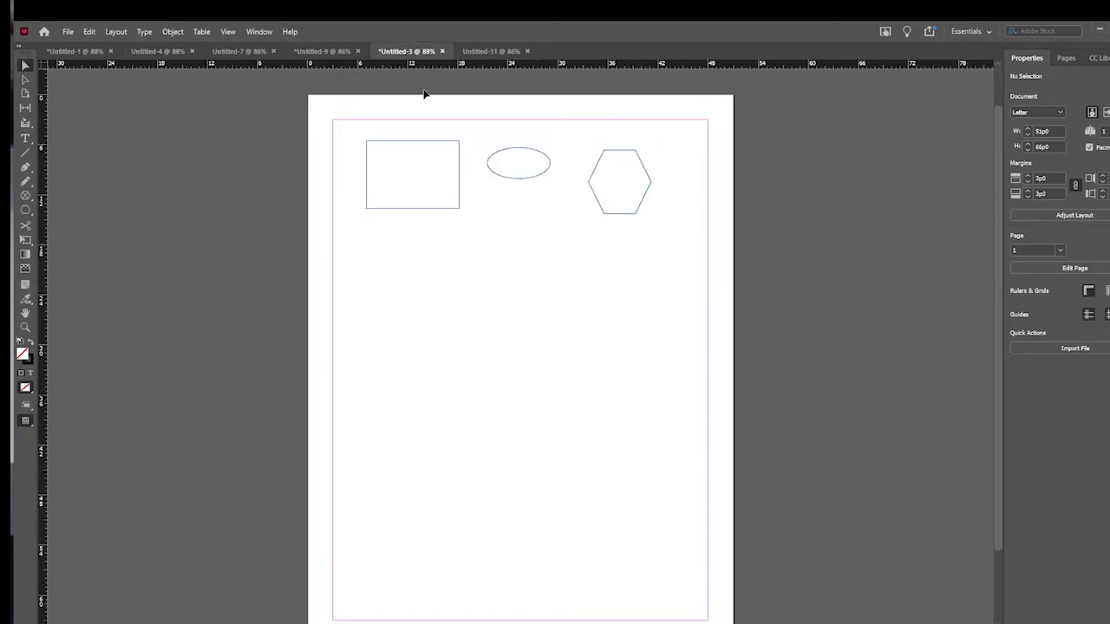
{"action": "left_click", "coordinate": [458, 169]}
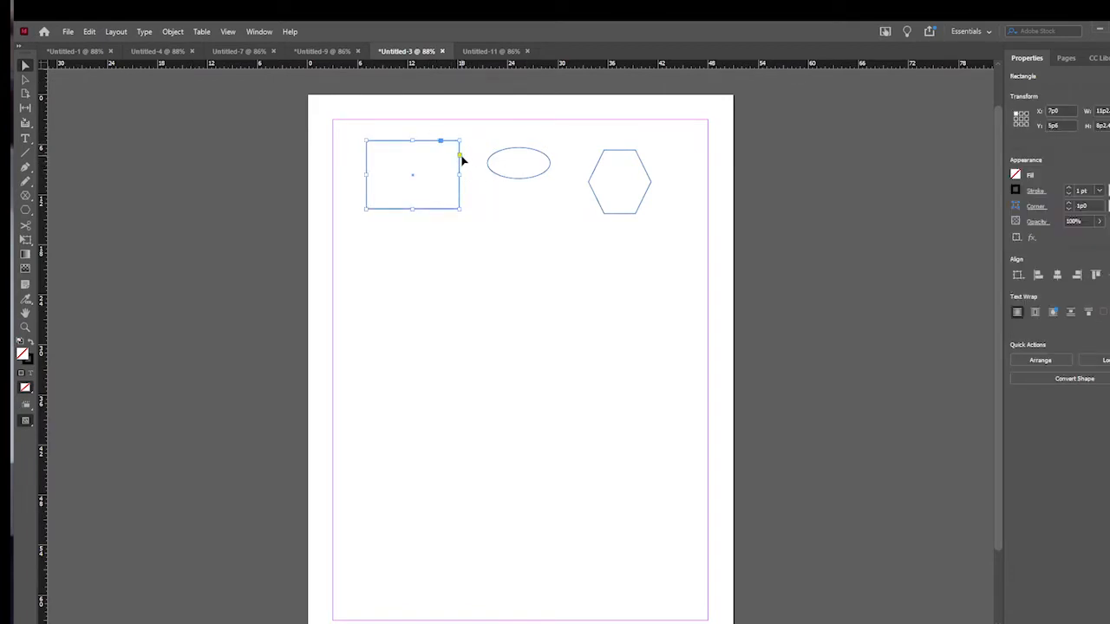
{"action": "left_click", "coordinate": [524, 179], "text": "shift"}
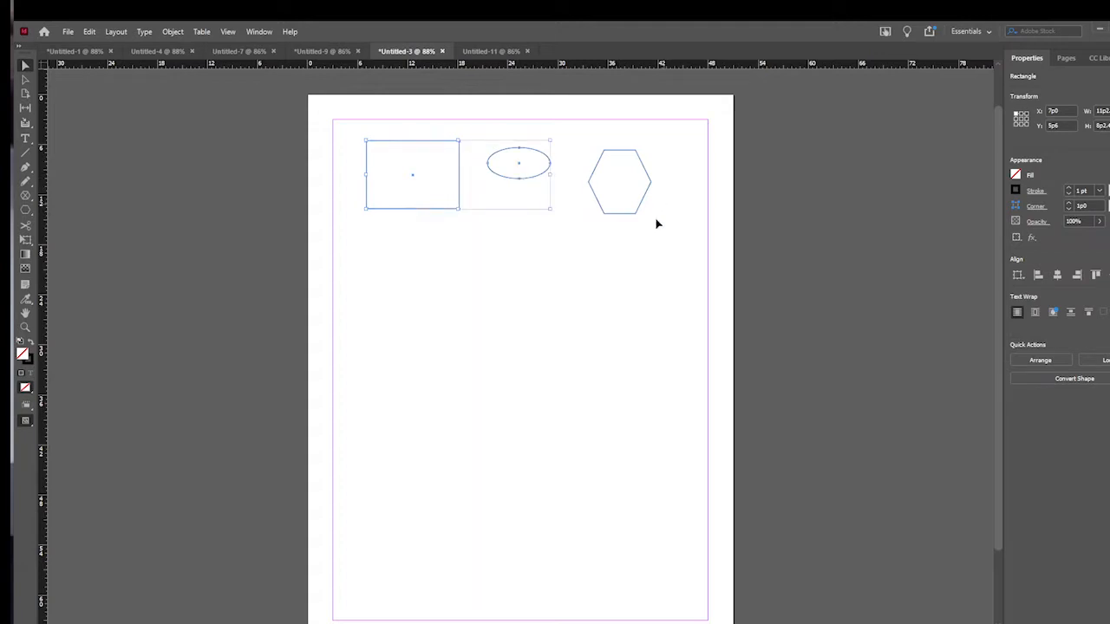
{"action": "left_click", "coordinate": [629, 215], "text": "shift"}
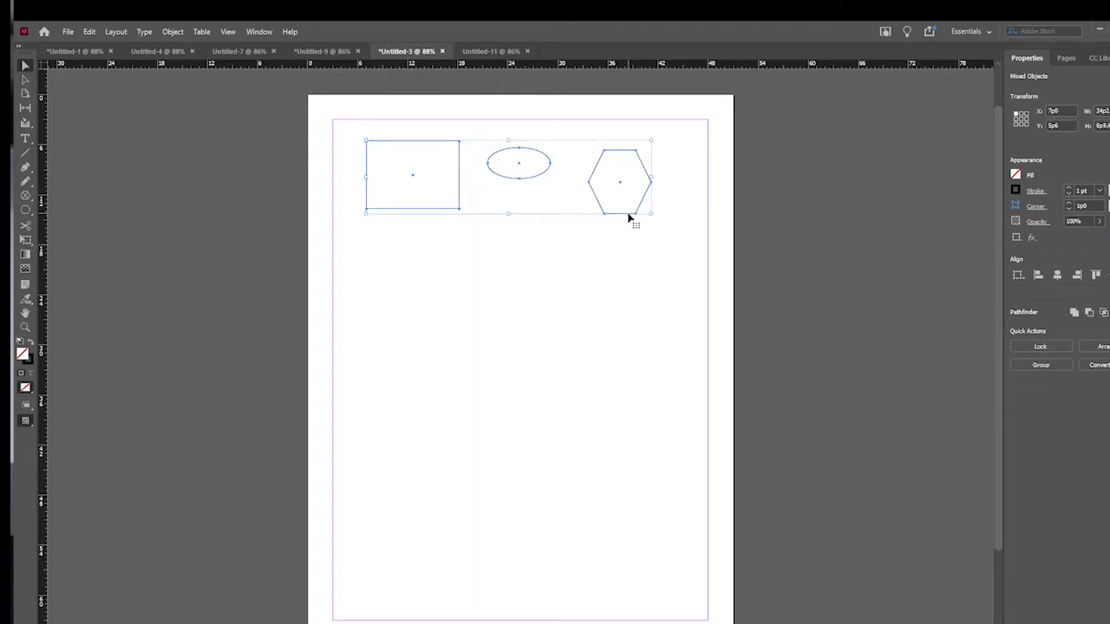
{"action": "left_click", "coordinate": [570, 240]}
- Select anchor points on the rectangle, ellipse and hexagon using the Direct Selection tool
{"action": "left_click", "coordinate": [26, 80]}
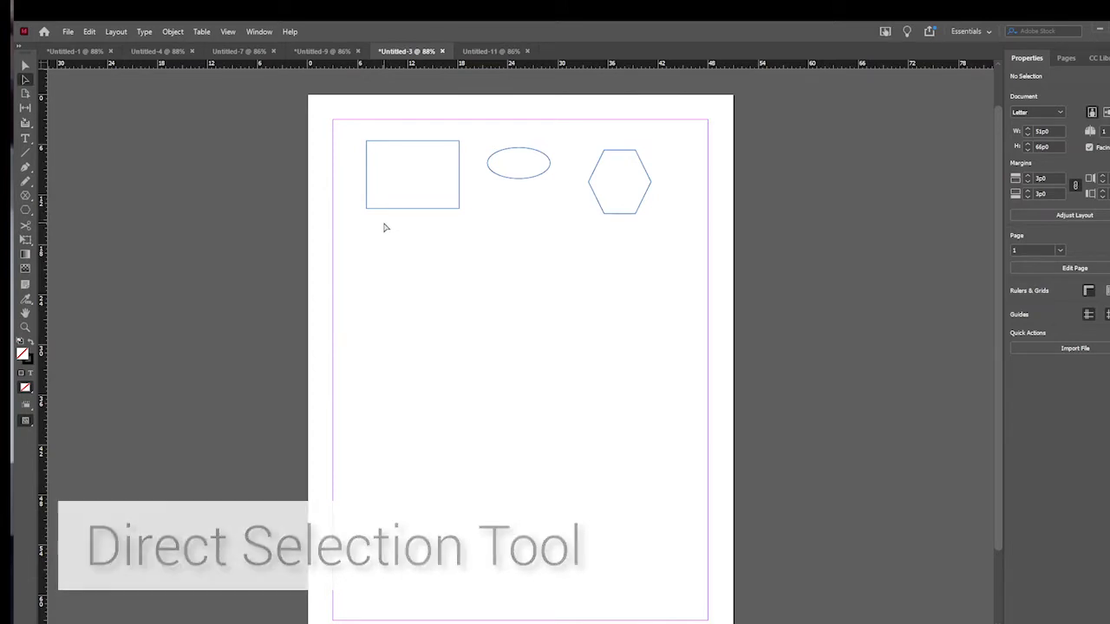
{"action": "left_click_drag", "start_coordinate": [383, 223], "coordinate": [629, 153]}
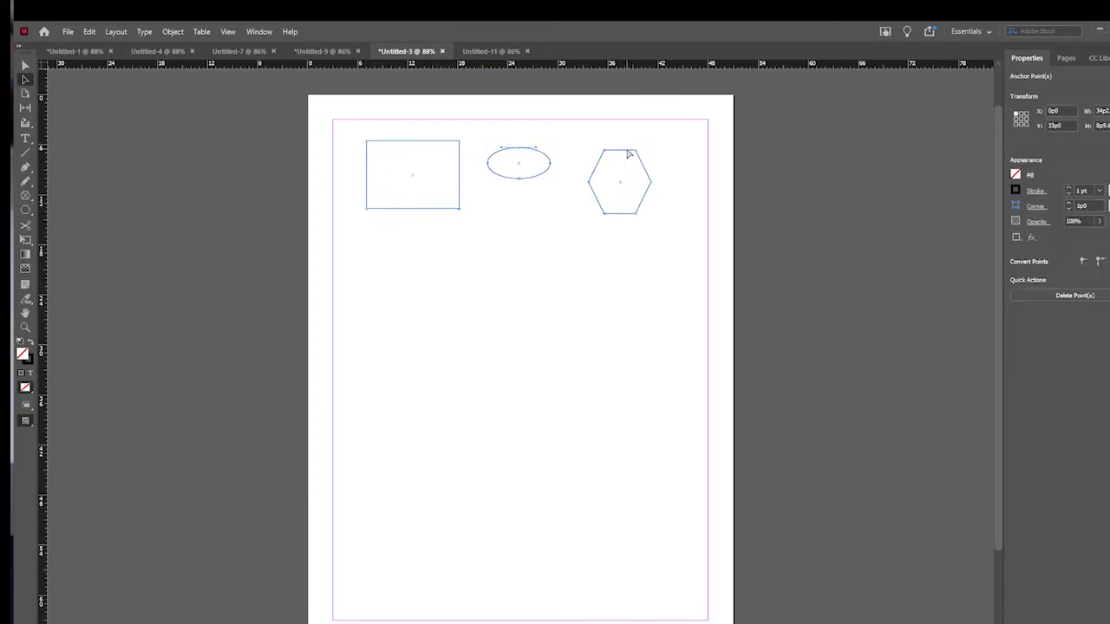
{"action": "left_click_drag", "start_coordinate": [664, 217], "coordinate": [487, 152]}
- Switch to Untitled-11 and pick individual pages with the Page tool to examine their size settings
{"action": "left_click", "coordinate": [468, 56]}
{"action": "left_click", "coordinate": [26, 93]}
{"action": "scroll", "coordinate": [408, 216], "scroll_direction": "down", "scroll_amount": 7}
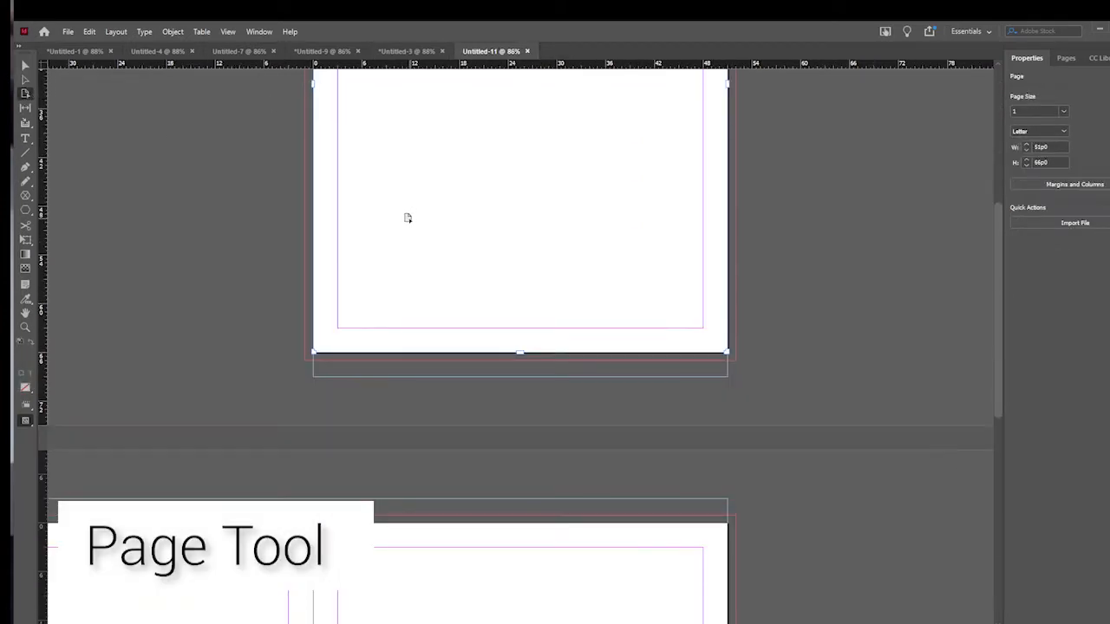
{"action": "left_click", "coordinate": [242, 374]}
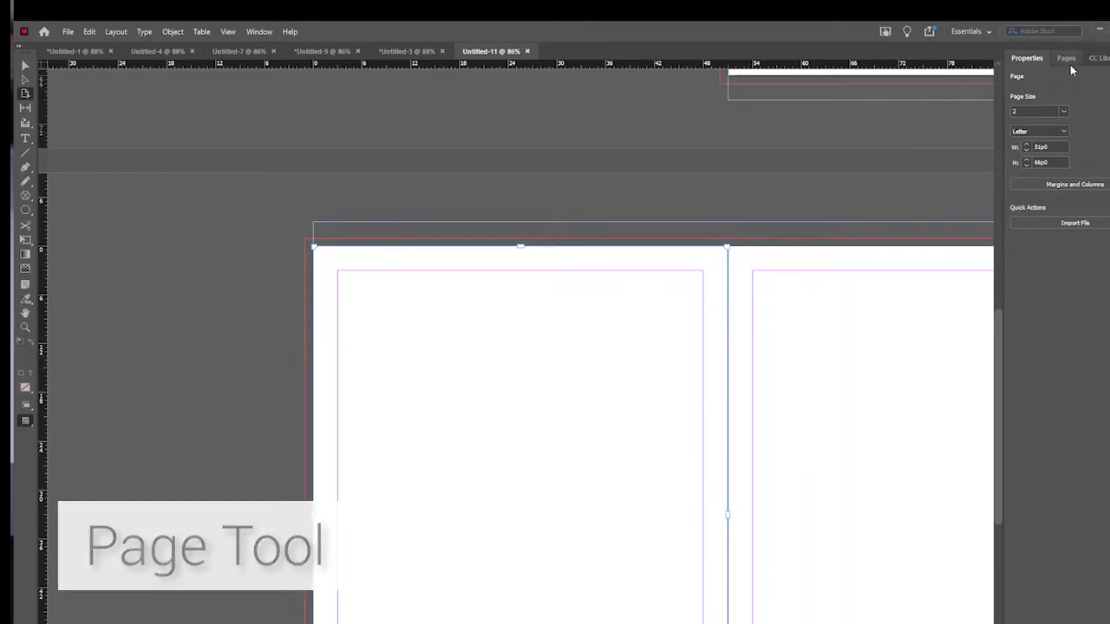
{"action": "left_click", "coordinate": [1045, 150]}
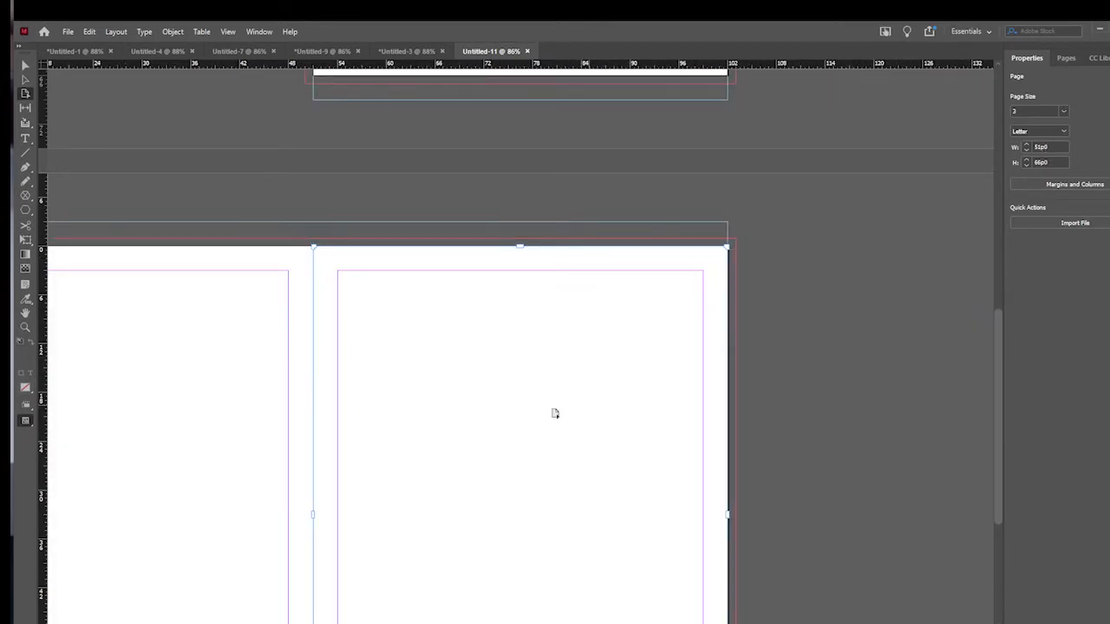
{"action": "scroll", "coordinate": [547, 406], "scroll_direction": "up", "scroll_amount": 3}
{"action": "scroll", "coordinate": [553, 396], "scroll_direction": "down", "scroll_amount": 4}
- Apply a smaller page size preset to page 2 only, using the Page tool
{"action": "left_click", "coordinate": [121, 342]}
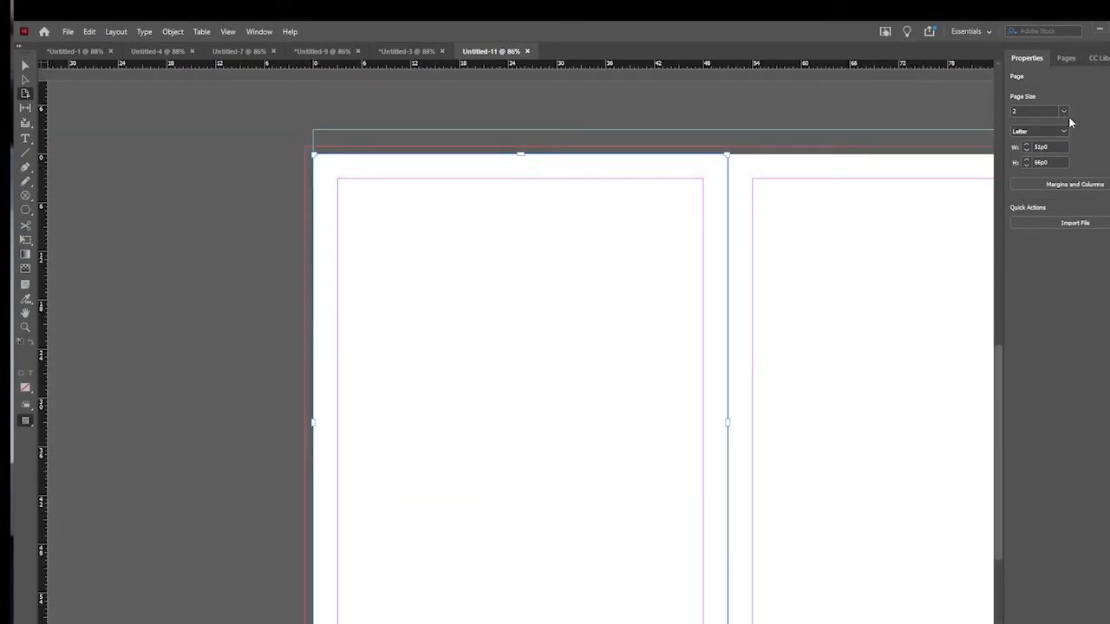
{"action": "left_click", "coordinate": [1064, 131]}
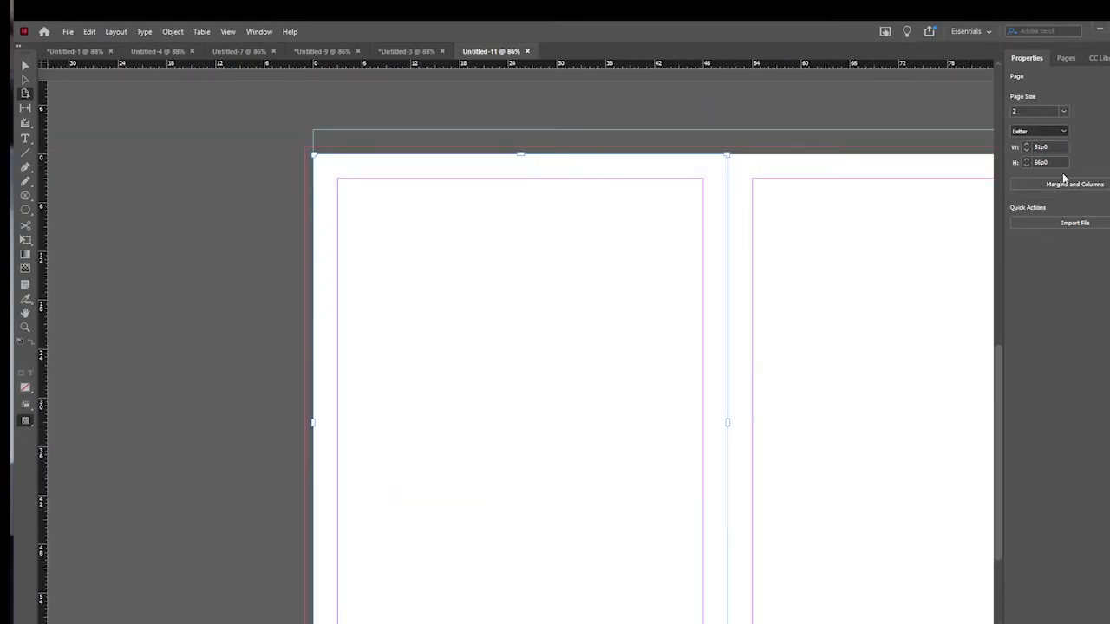
{"action": "left_click", "coordinate": [1055, 168]}
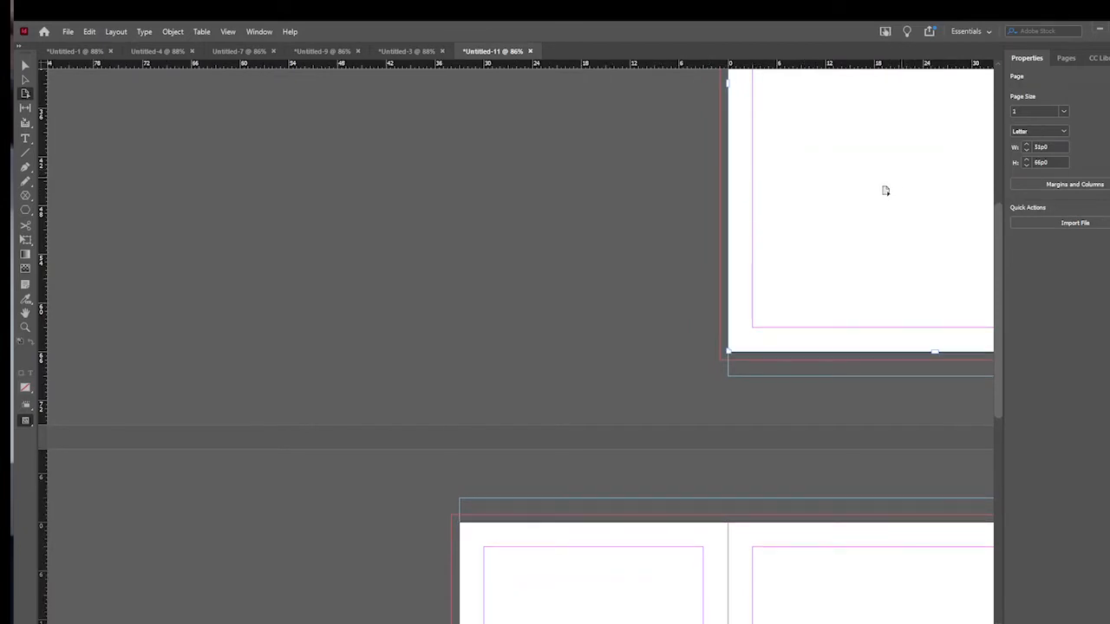
{"action": "scroll", "coordinate": [899, 176], "scroll_direction": "up", "scroll_amount": 7}
{"action": "scroll", "coordinate": [854, 222], "scroll_direction": "down", "scroll_amount": 2}
{"action": "scroll", "coordinate": [449, 186], "scroll_direction": "right", "scroll_amount": 5}
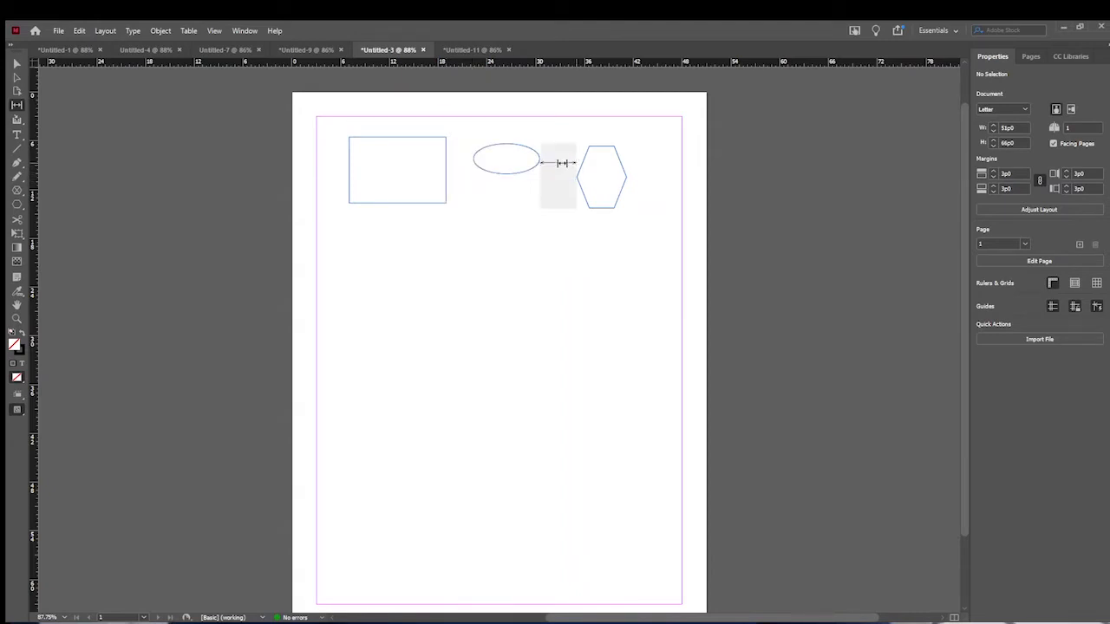
- In Untitled-3, shift the gap between the rectangle and the ellipse toward the rectangle with the Gap tool
{"action": "left_click_drag", "start_coordinate": [452, 162], "coordinate": [416, 181]}
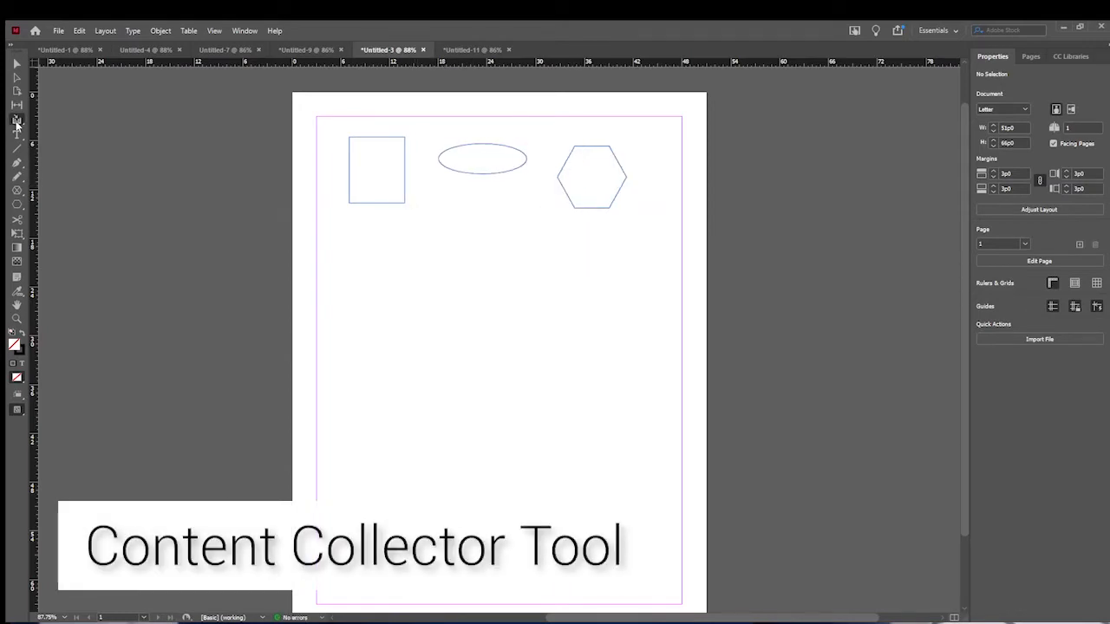
- Collect the rectangle, ellipse and hexagon with the Content Collector and place copies in a row beneath the originals
{"action": "left_click", "coordinate": [16, 121]}
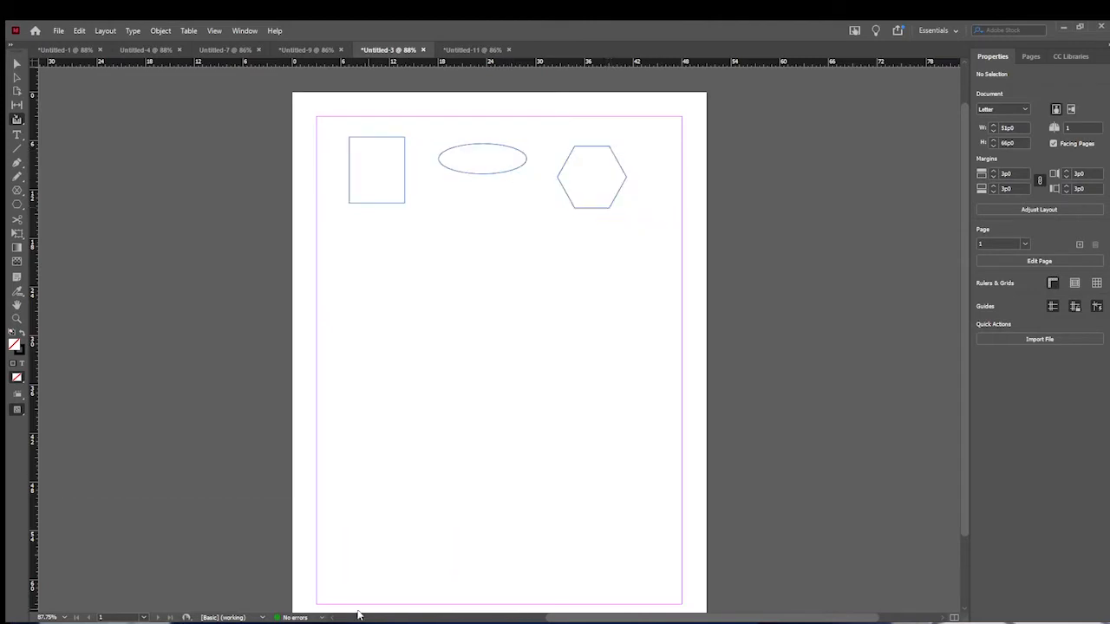
{"action": "left_click", "coordinate": [359, 263]}
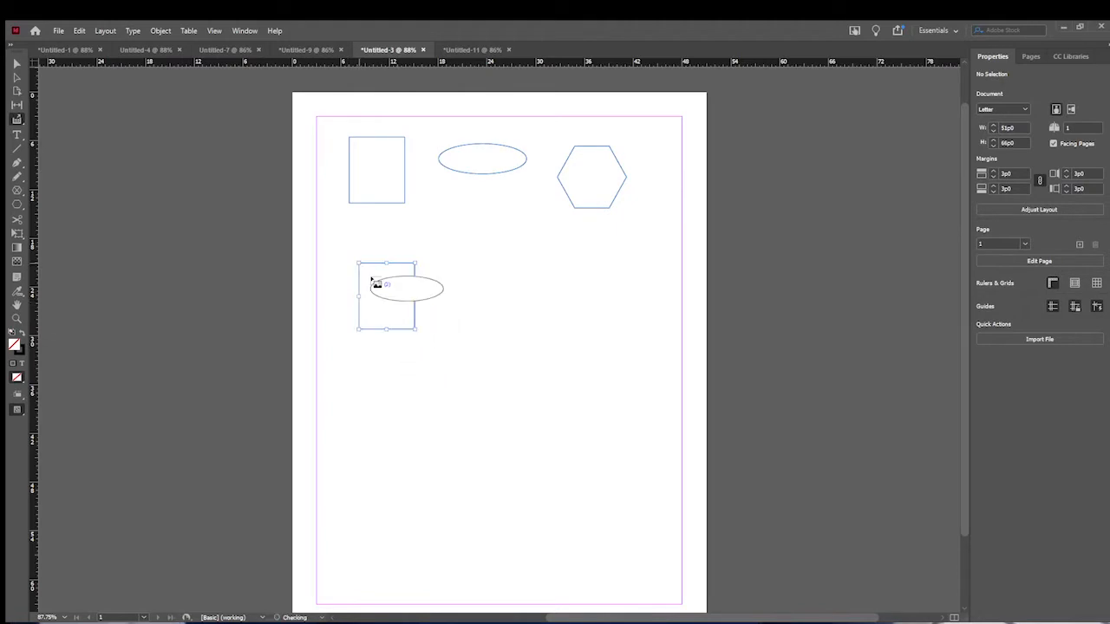
{"action": "left_click", "coordinate": [466, 282]}
{"action": "left_click_drag", "start_coordinate": [581, 270], "coordinate": [578, 269]}
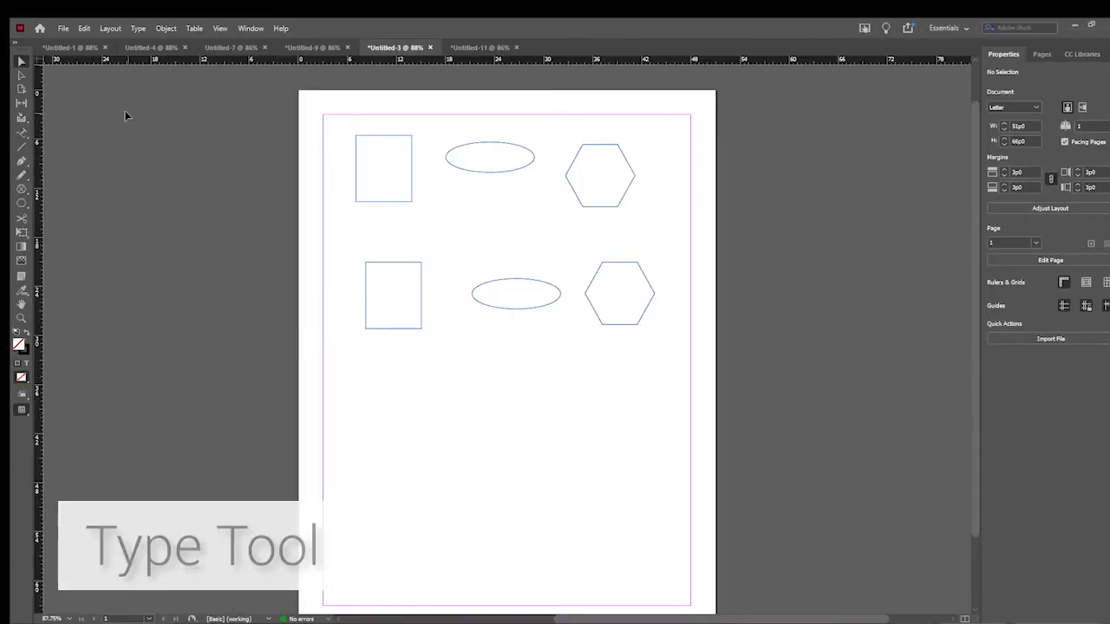
- Draw a text frame below the copied rectangle with the Type tool and enter "hi! hello, how are you?"
{"action": "left_click", "coordinate": [23, 133]}
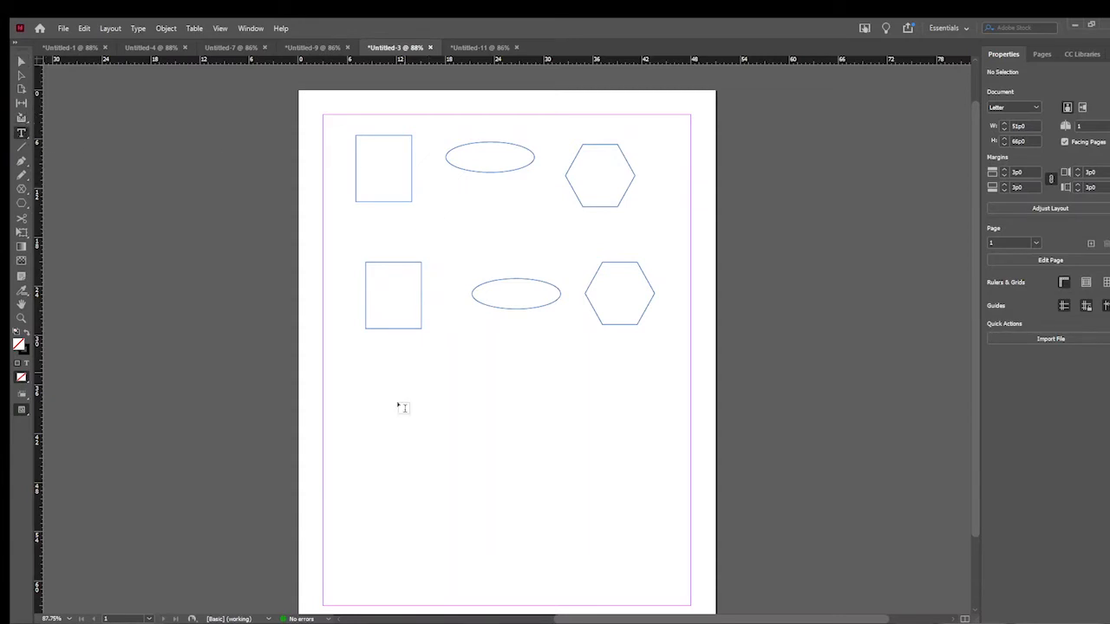
{"action": "left_click_drag", "start_coordinate": [358, 364], "coordinate": [446, 403]}
{"action": "type", "text": "h"}
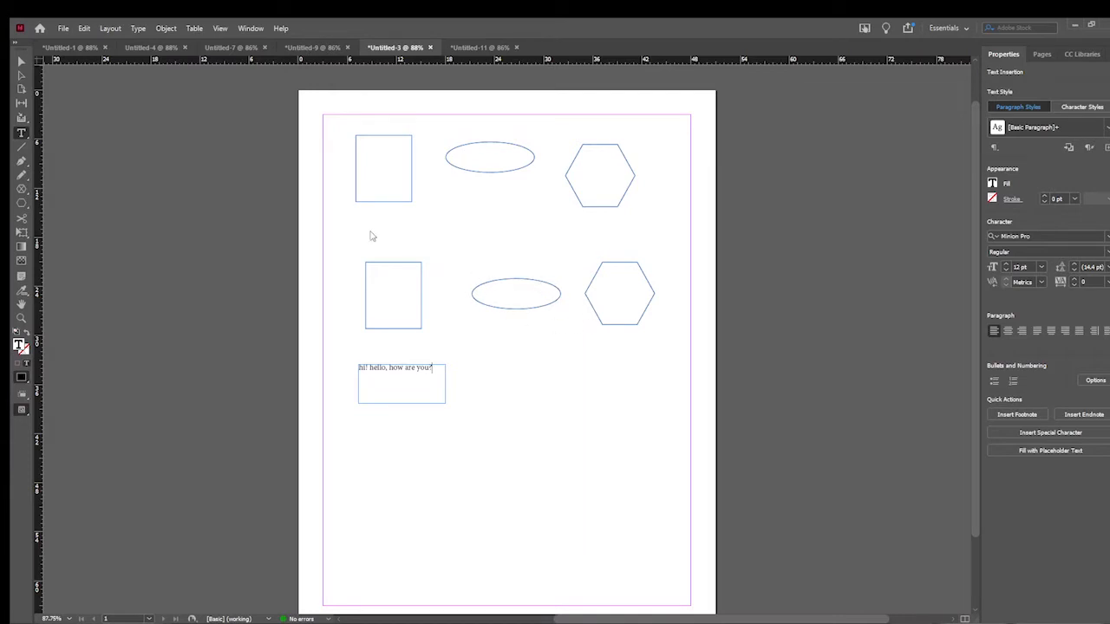
- Add the text "hi! hello! how are you? hi! i hope" along the copied ellipse using Type on a Path
{"action": "key", "text": "shift+t"}
{"action": "left_click", "coordinate": [492, 280]}
{"action": "type", "text": "hi"}
{"action": "type", "text": "!"}
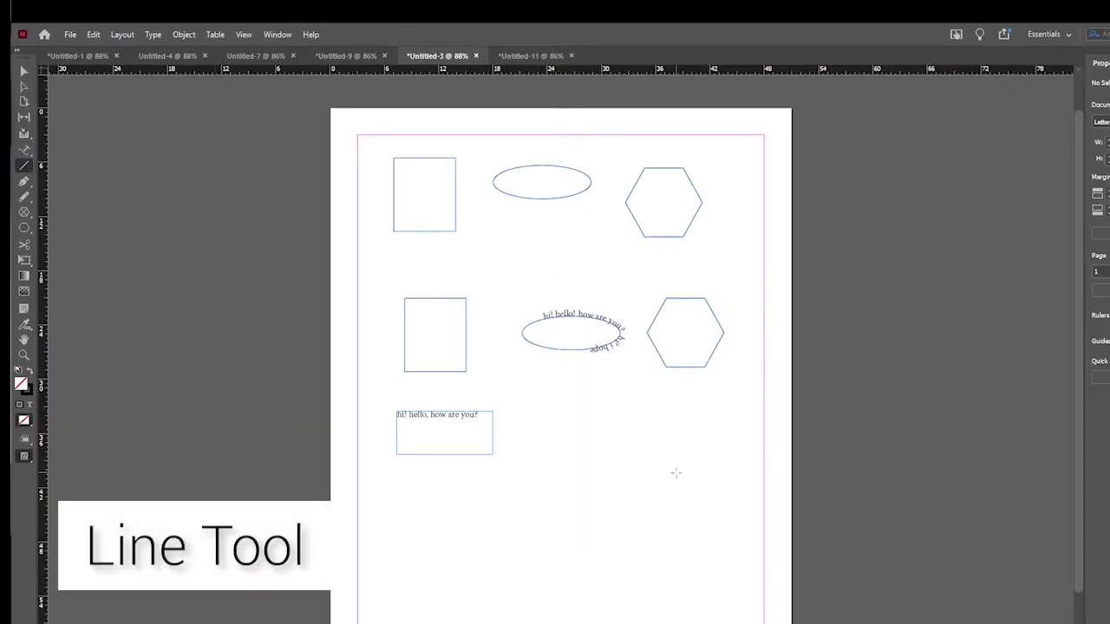
- Draw a slanted line and a straight vertical line beside the text frame with the Line tool
{"action": "left_click_drag", "start_coordinate": [502, 381], "coordinate": [560, 402]}
{"action": "left_click_drag", "start_coordinate": [619, 451], "coordinate": [640, 454]}
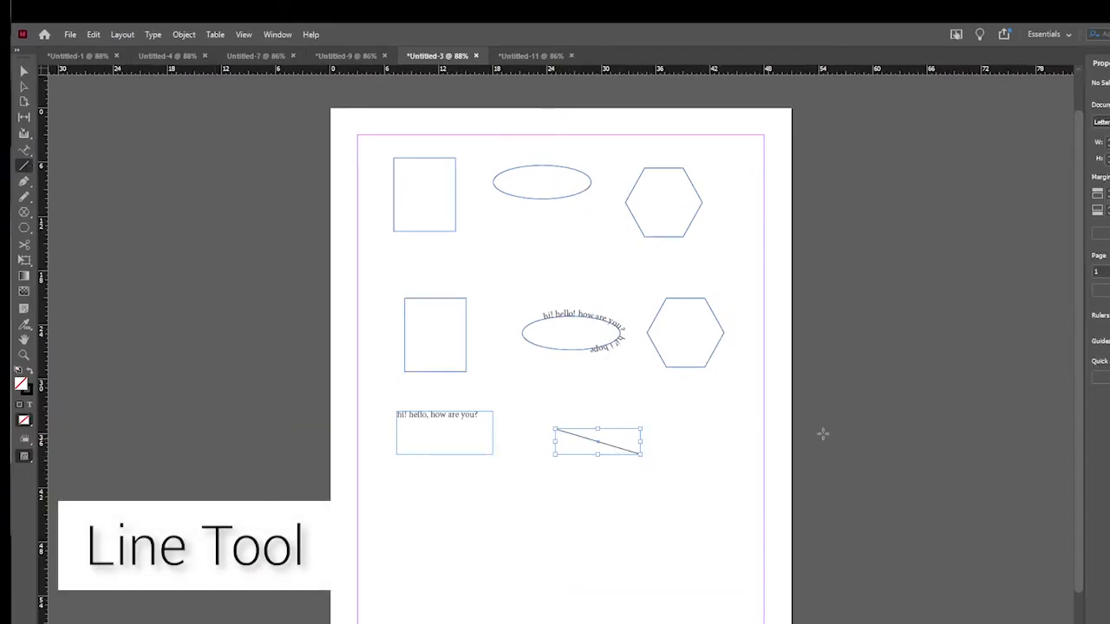
{"action": "left_click_drag", "start_coordinate": [698, 403], "coordinate": [698, 471]}
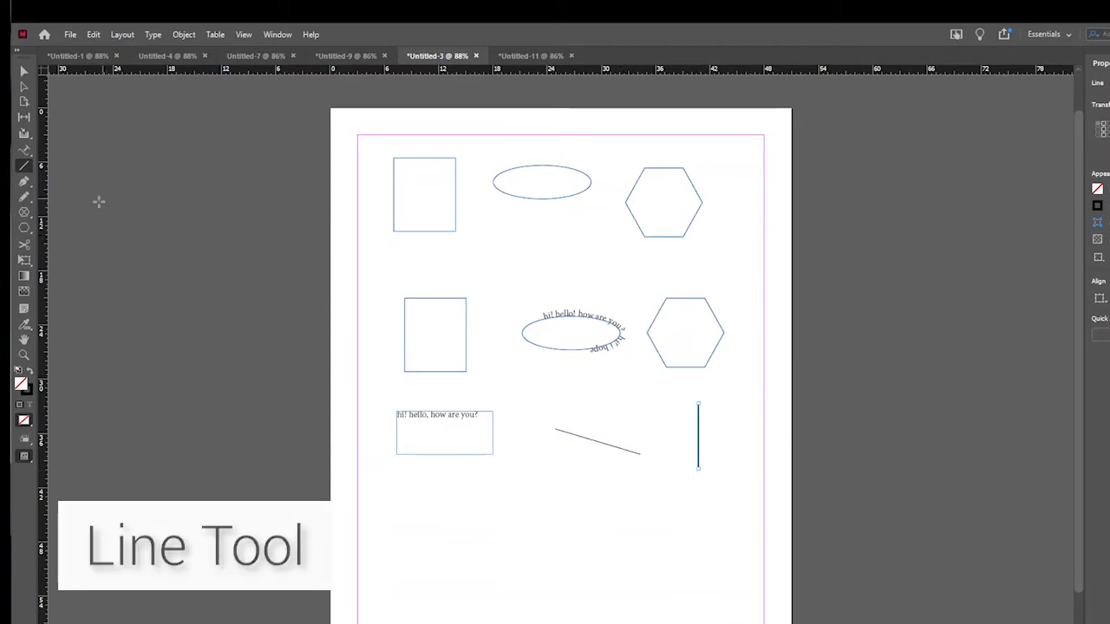
- Draw an open, curving path with several smooth anchor points below the text frame using the Pen tool
{"action": "left_click", "coordinate": [23, 182]}
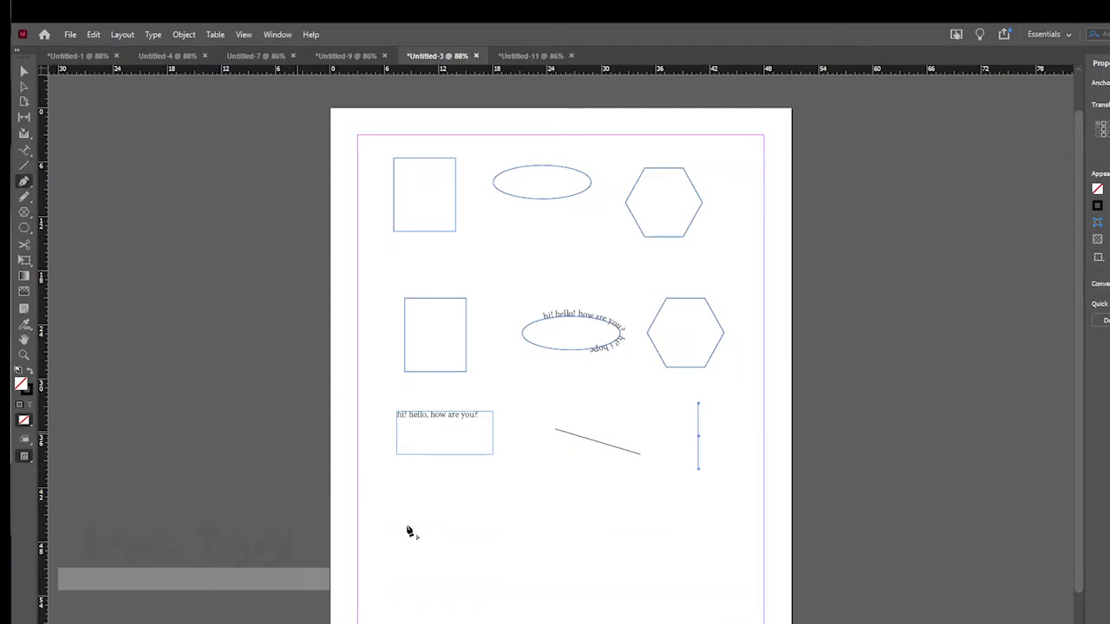
{"action": "left_click_drag", "start_coordinate": [415, 490], "coordinate": [492, 537]}
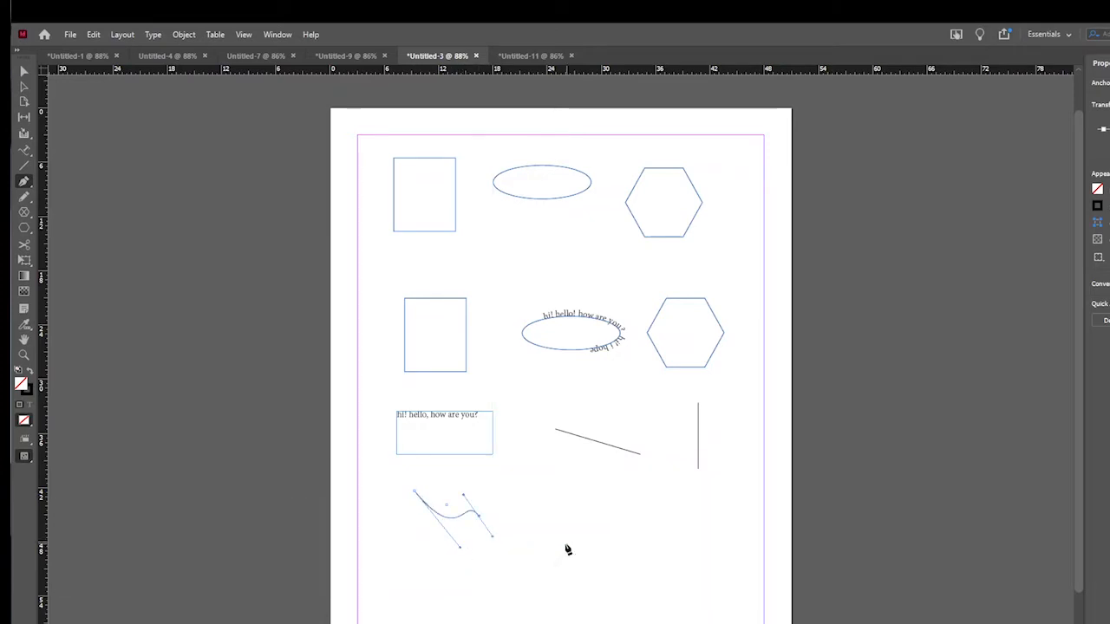
{"action": "left_click_drag", "start_coordinate": [529, 555], "coordinate": [586, 506]}
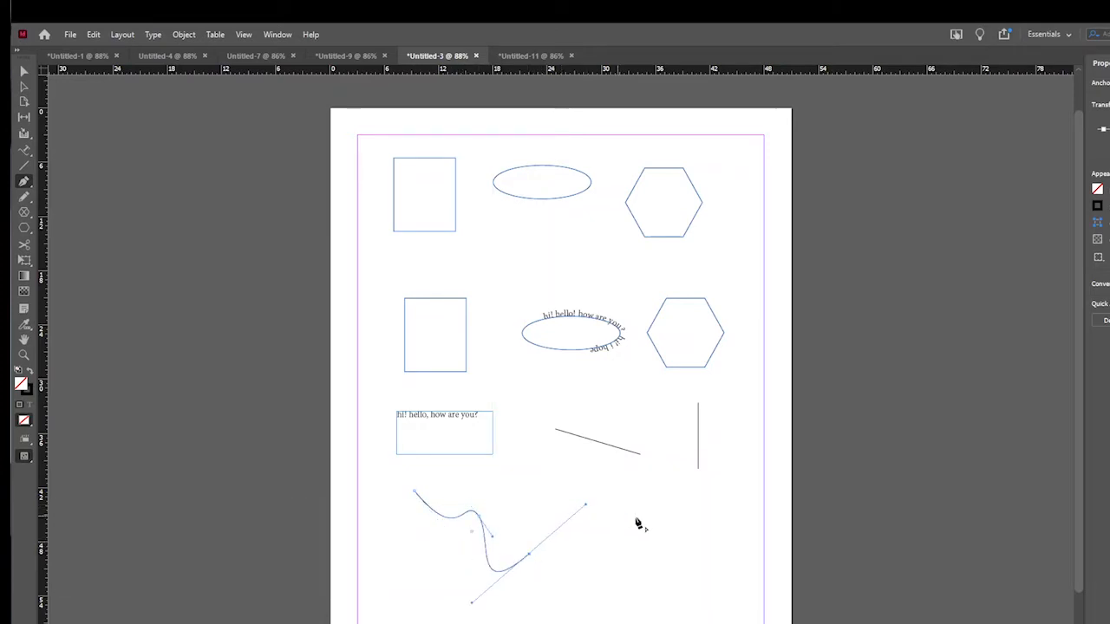
{"action": "left_click_drag", "start_coordinate": [504, 475], "coordinate": [542, 526]}
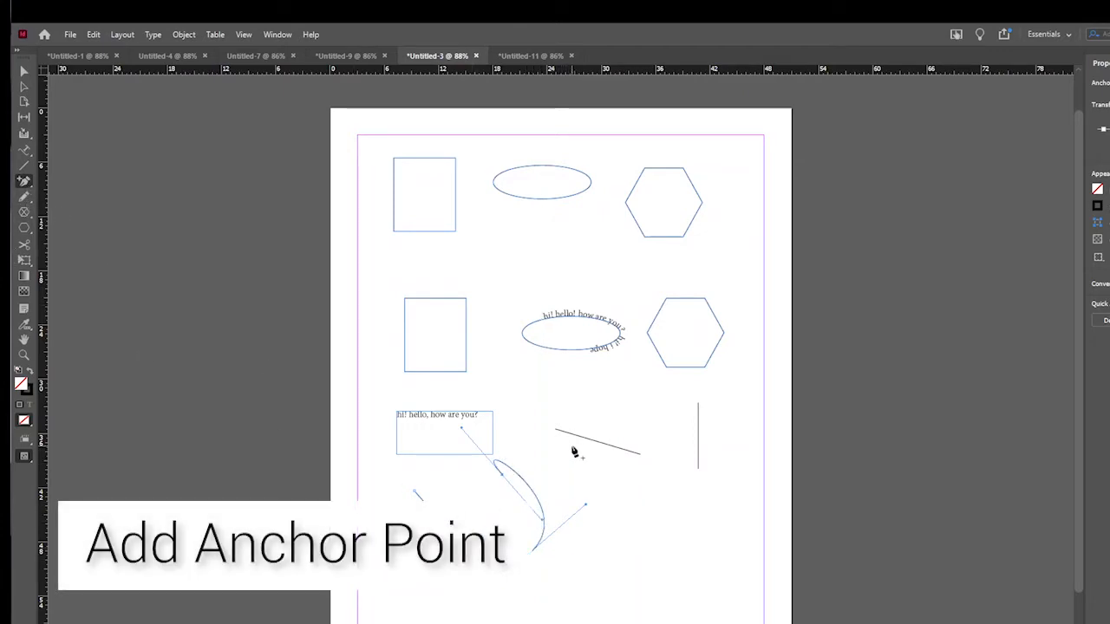
- Add anchor points along the middle segment of the curved path, and remove anchor points there with Delete Anchor Point
{"action": "left_click", "coordinate": [482, 521]}
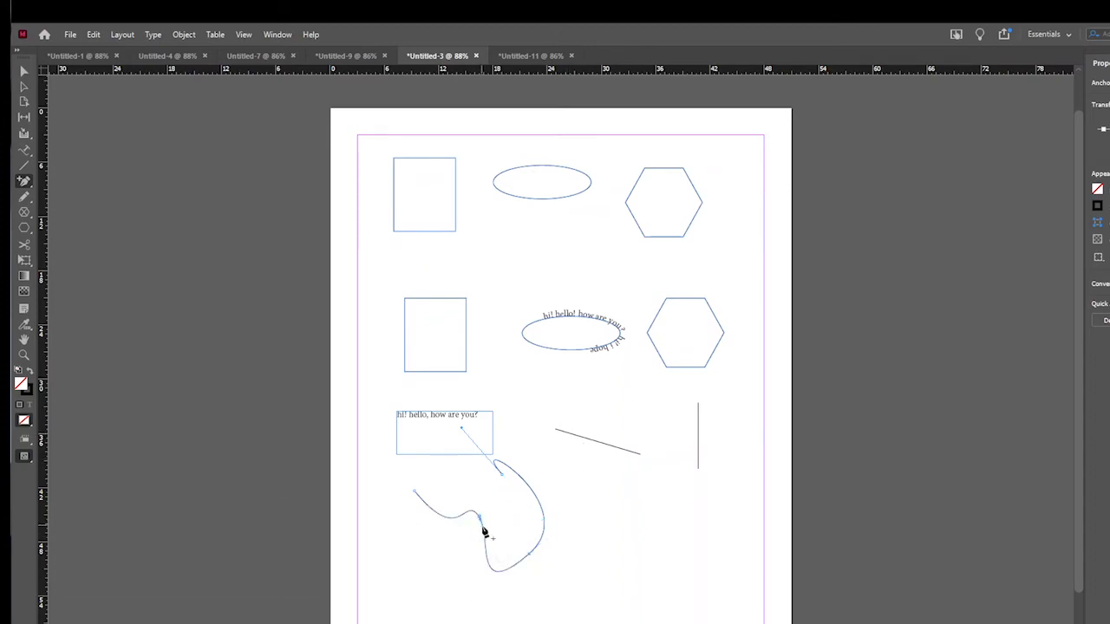
{"action": "left_click", "coordinate": [485, 544]}
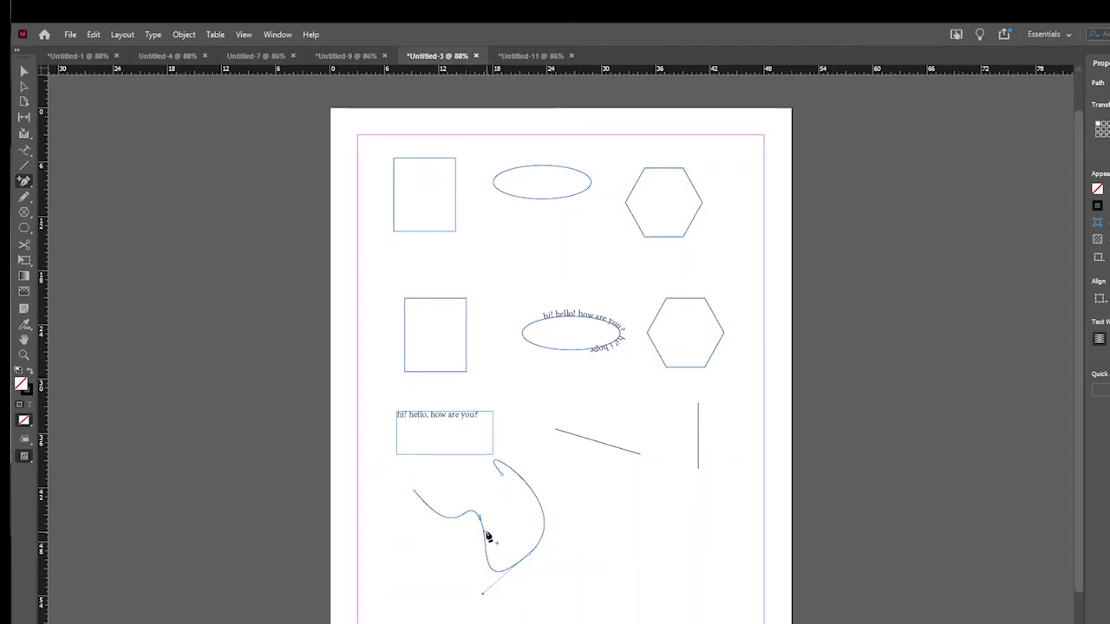
{"action": "left_click", "coordinate": [484, 545]}
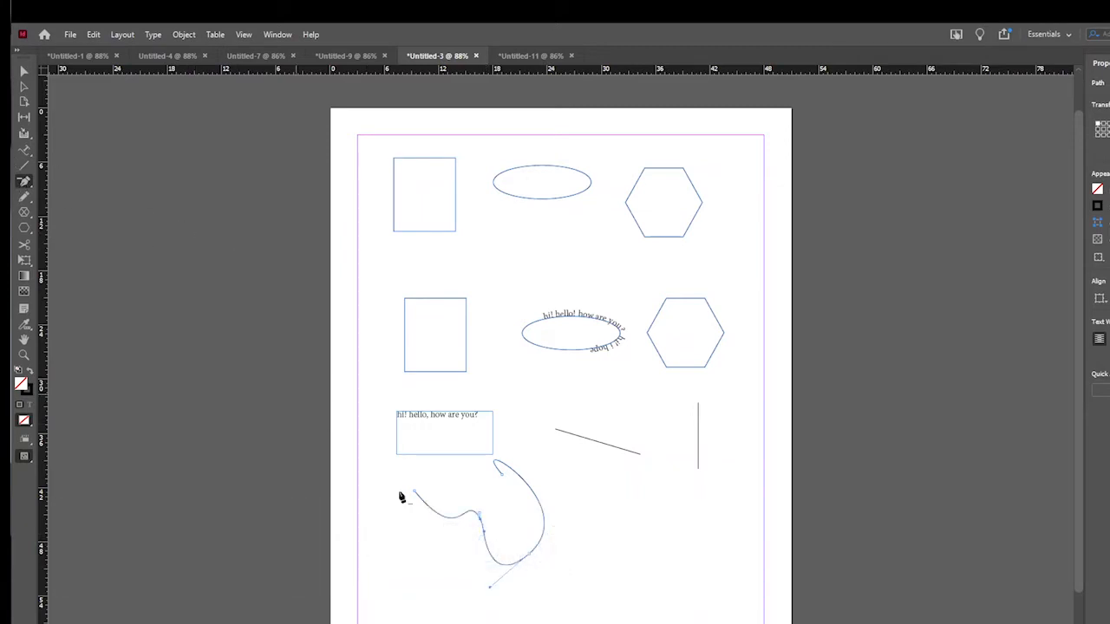
{"action": "left_click", "coordinate": [480, 519]}
- Bend the text frame's edges by converting its two corners nearest the slanted line with the Convert Direction Point tool
{"action": "key", "text": "shift+c"}
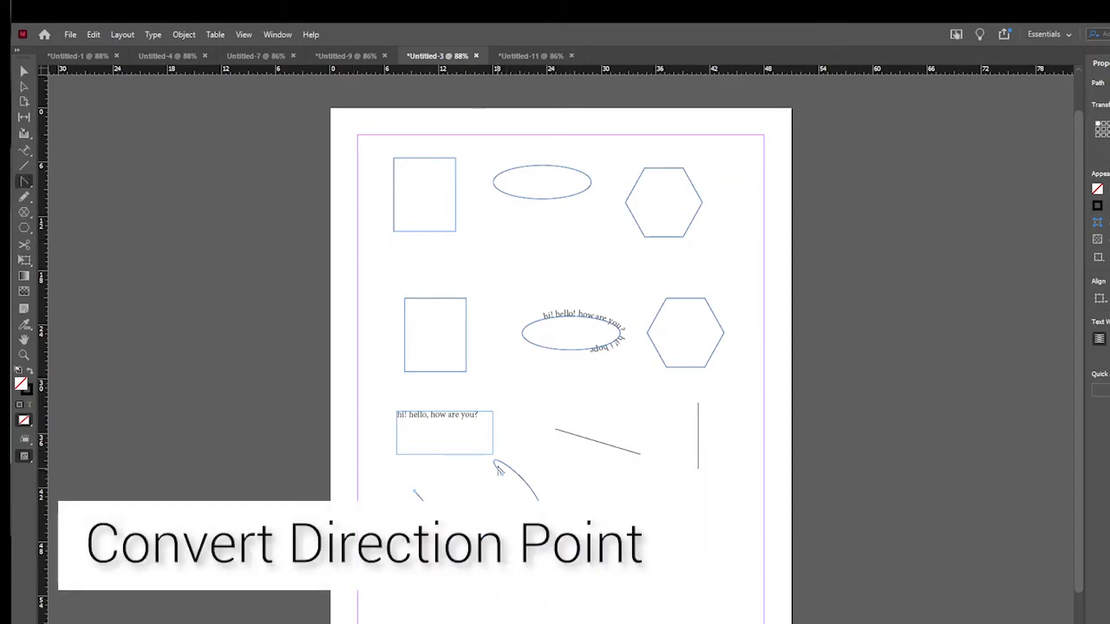
{"action": "left_click", "coordinate": [492, 457]}
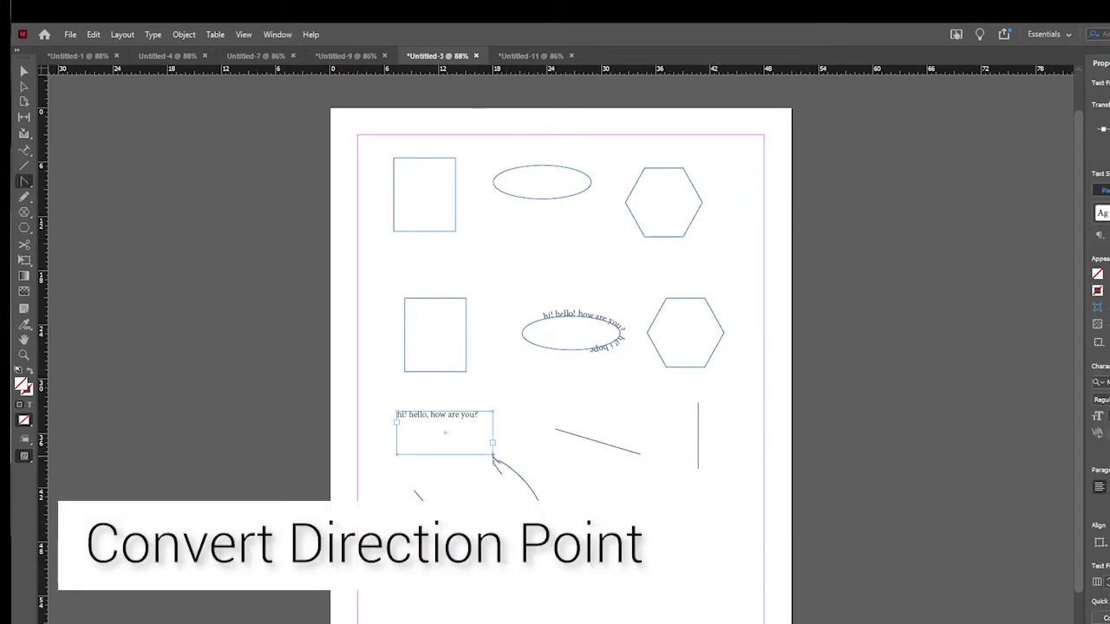
{"action": "mouse_move", "coordinate": [494, 459]}
{"action": "left_mouse_down"}
{"action": "mouse_move", "coordinate": [506, 462]}
{"action": "mouse_move", "coordinate": [496, 454]}
{"action": "left_mouse_up"}
{"action": "left_click_drag", "start_coordinate": [493, 414], "coordinate": [501, 404]}
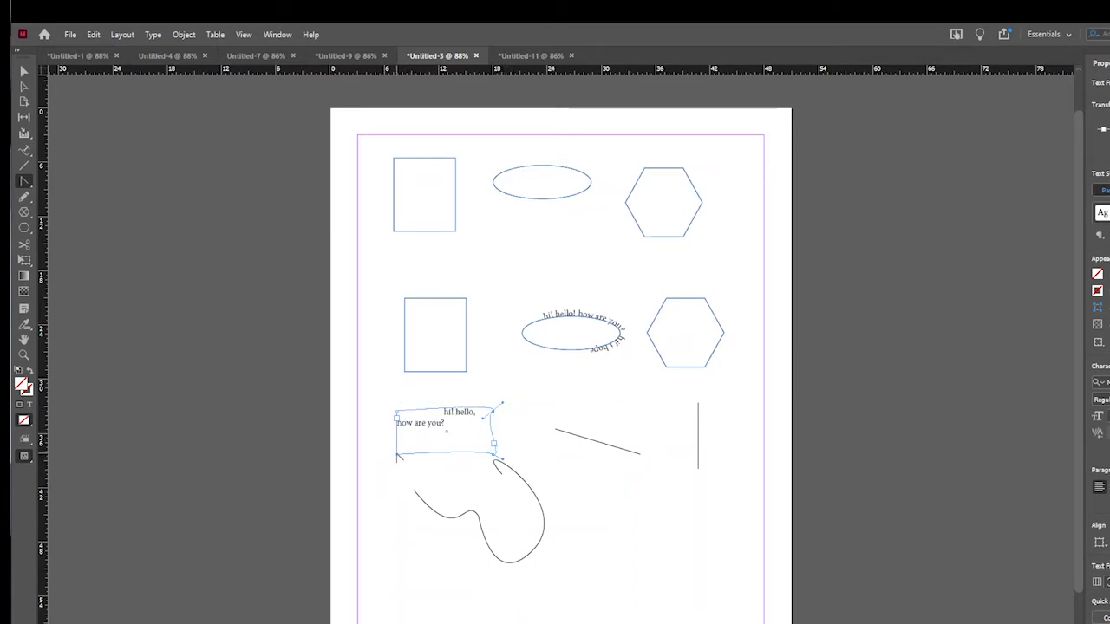
- Draw three separate freehand strokes below the slanted line with the Pencil tool: a 2-like squiggle, an L shape and a 7-like hook
{"action": "left_click", "coordinate": [25, 197]}
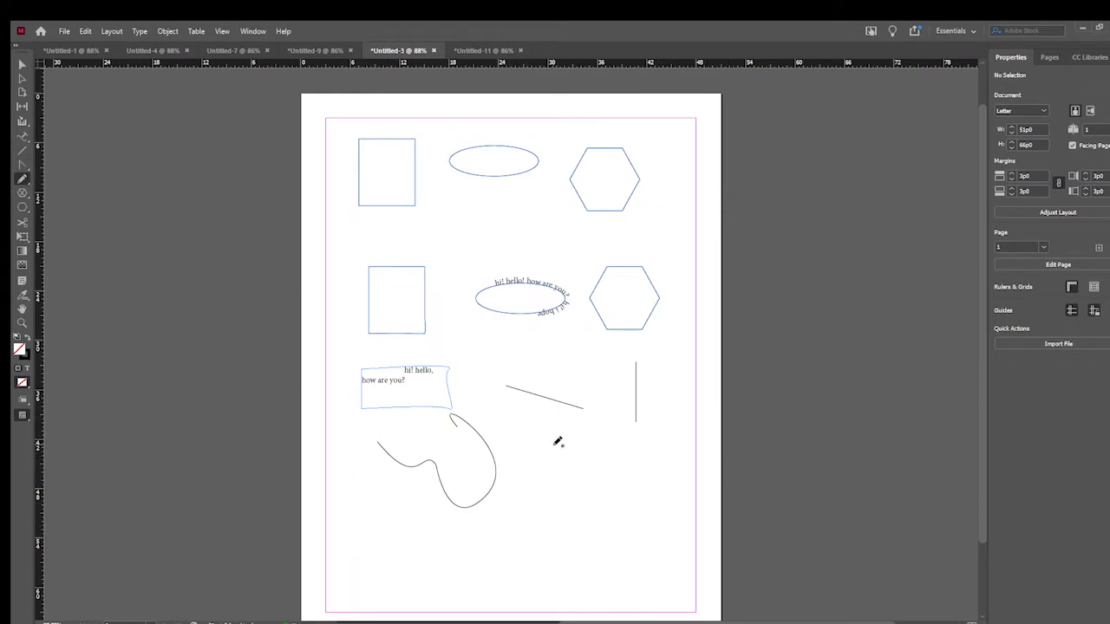
{"action": "left_click_drag", "start_coordinate": [528, 433], "coordinate": [548, 459]}
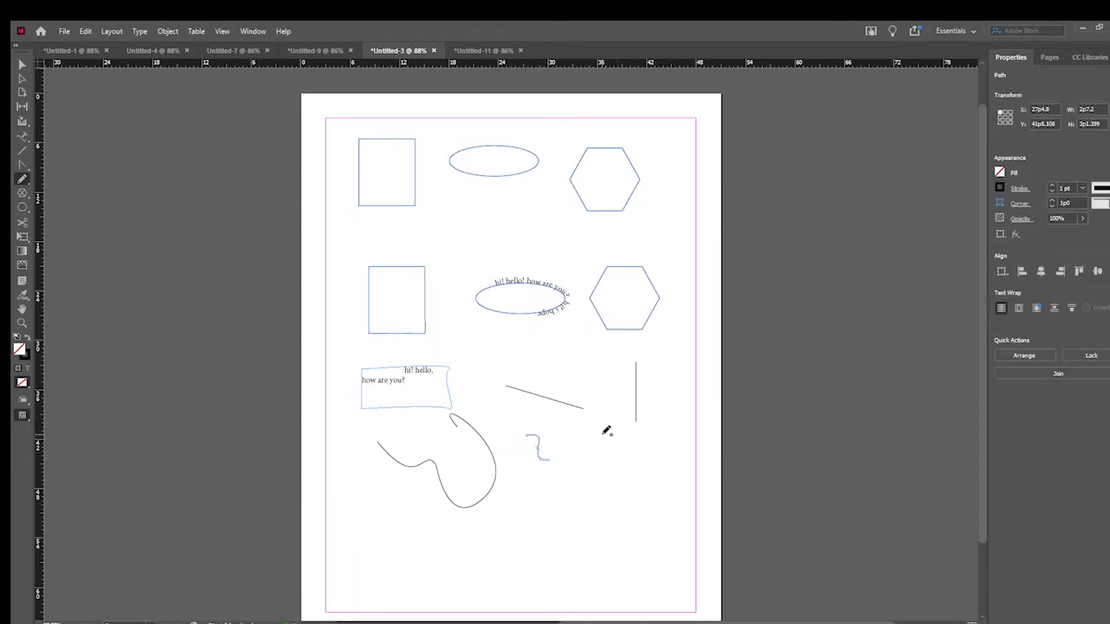
{"action": "left_click_drag", "start_coordinate": [634, 462], "coordinate": [633, 462]}
{"action": "left_click_drag", "start_coordinate": [568, 435], "coordinate": [576, 454]}
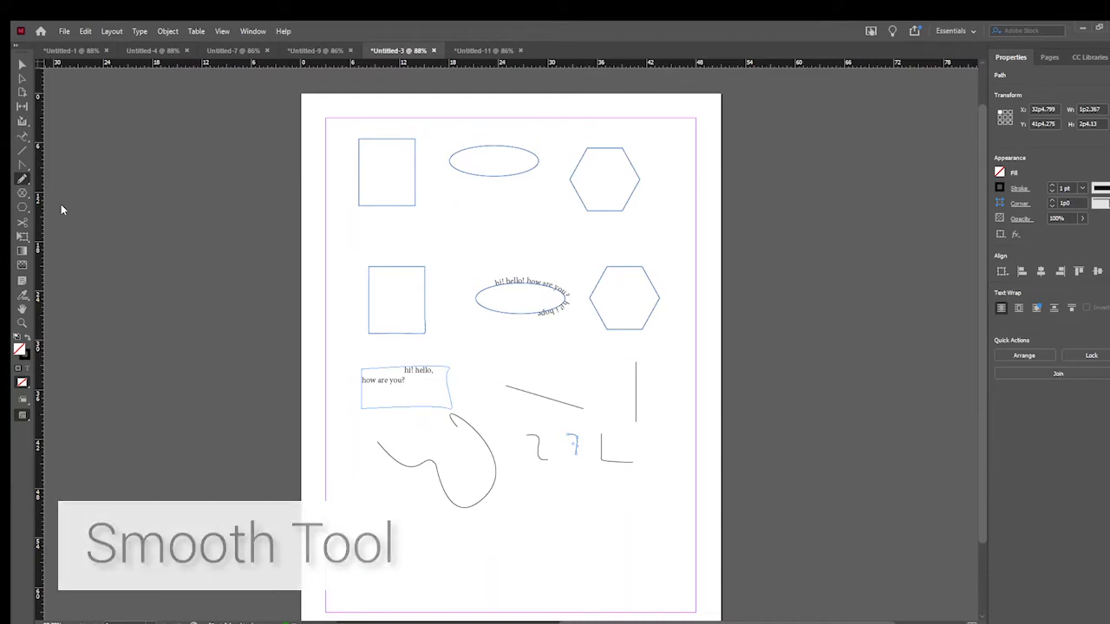
- Smooth the middle 7-like freehand stroke with the Smooth tool and remove part of it with the Erase tool
{"action": "mouse_move", "coordinate": [567, 429]}
{"action": "left_mouse_down"}
{"action": "mouse_move", "coordinate": [583, 433]}
{"action": "mouse_move", "coordinate": [576, 457]}
{"action": "mouse_move", "coordinate": [569, 428]}
{"action": "mouse_move", "coordinate": [577, 445]}
{"action": "mouse_move", "coordinate": [615, 453]}
{"action": "mouse_move", "coordinate": [579, 448]}
{"action": "left_mouse_up"}
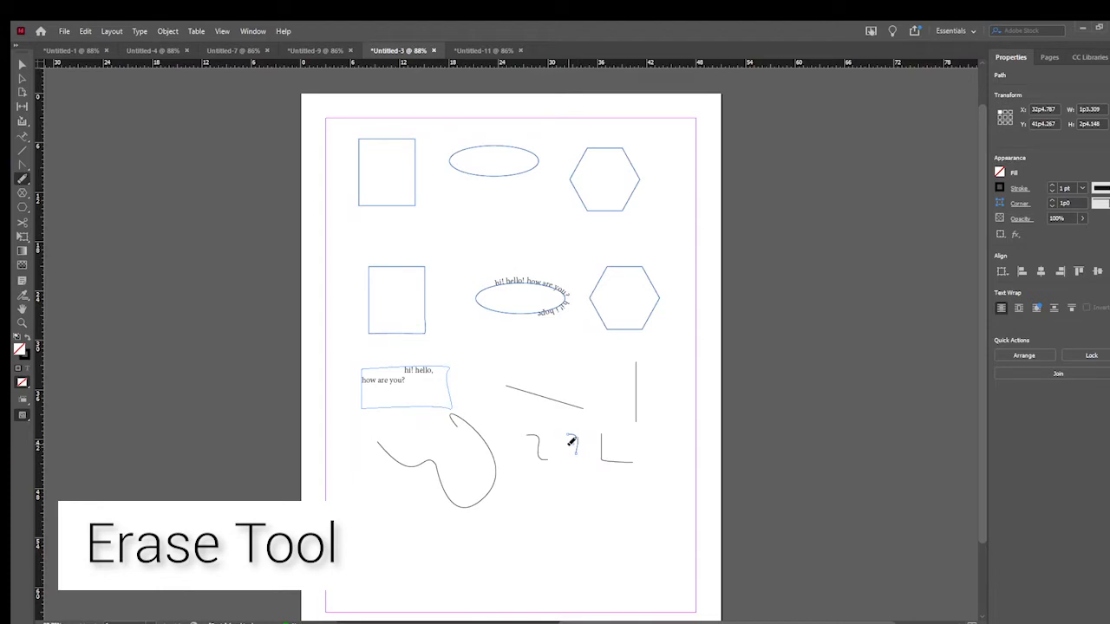
{"action": "mouse_move", "coordinate": [569, 447]}
{"action": "left_mouse_down"}
{"action": "mouse_move", "coordinate": [570, 431]}
{"action": "mouse_move", "coordinate": [581, 451]}
{"action": "left_mouse_up"}
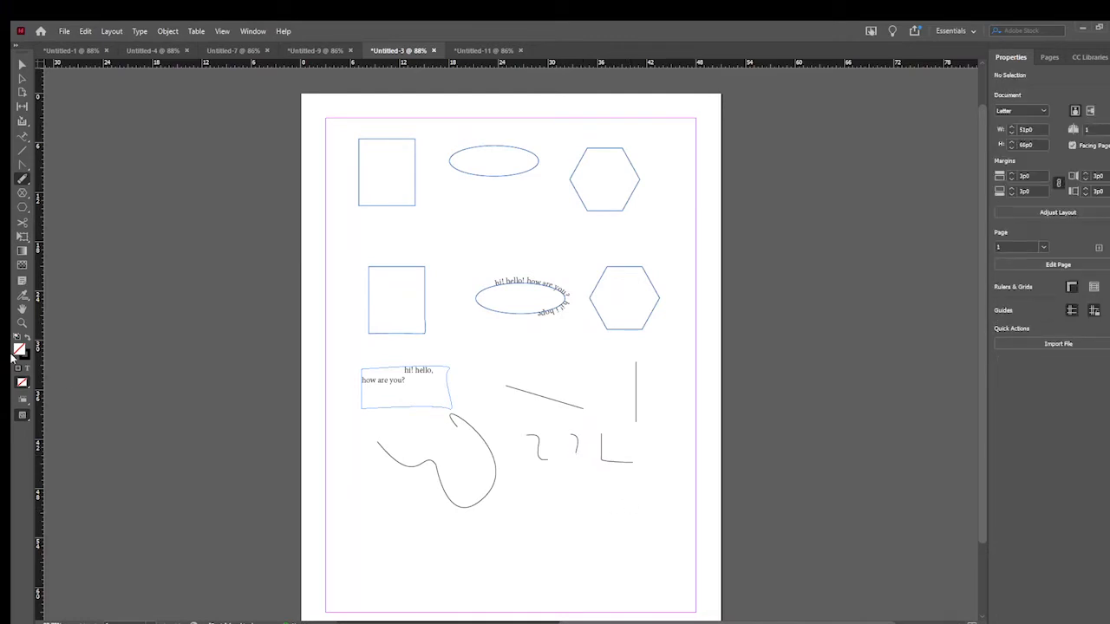
- Draw a rectangle, a circle and a hexagon in a row below the curved path, plus a rectangle about 5p10 by 4p4 above the first one
{"action": "left_click", "coordinate": [22, 209]}
{"action": "left_click_drag", "start_coordinate": [352, 524], "coordinate": [423, 572]}
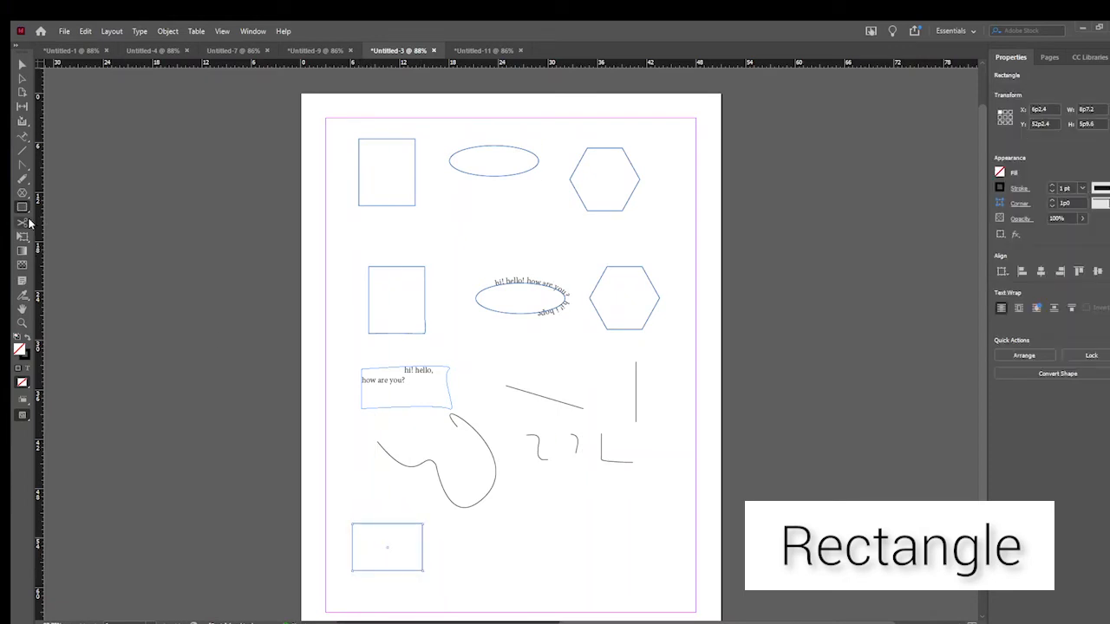
{"action": "key", "text": "l"}
{"action": "left_click_drag", "start_coordinate": [449, 524], "coordinate": [496, 571]}
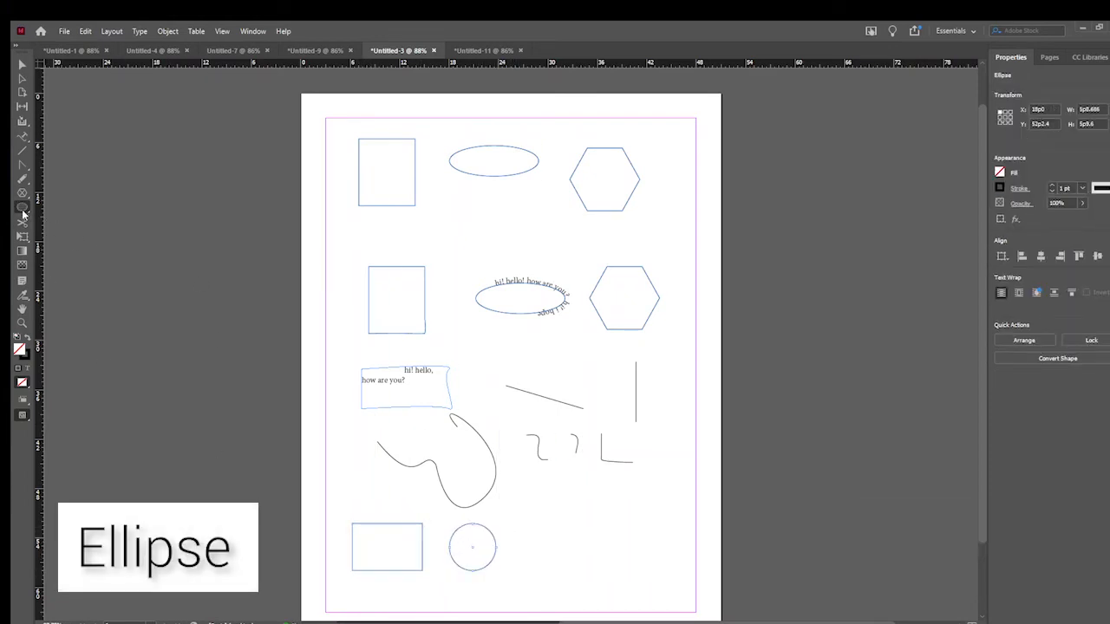
{"action": "left_click_drag", "start_coordinate": [517, 520], "coordinate": [600, 571]}
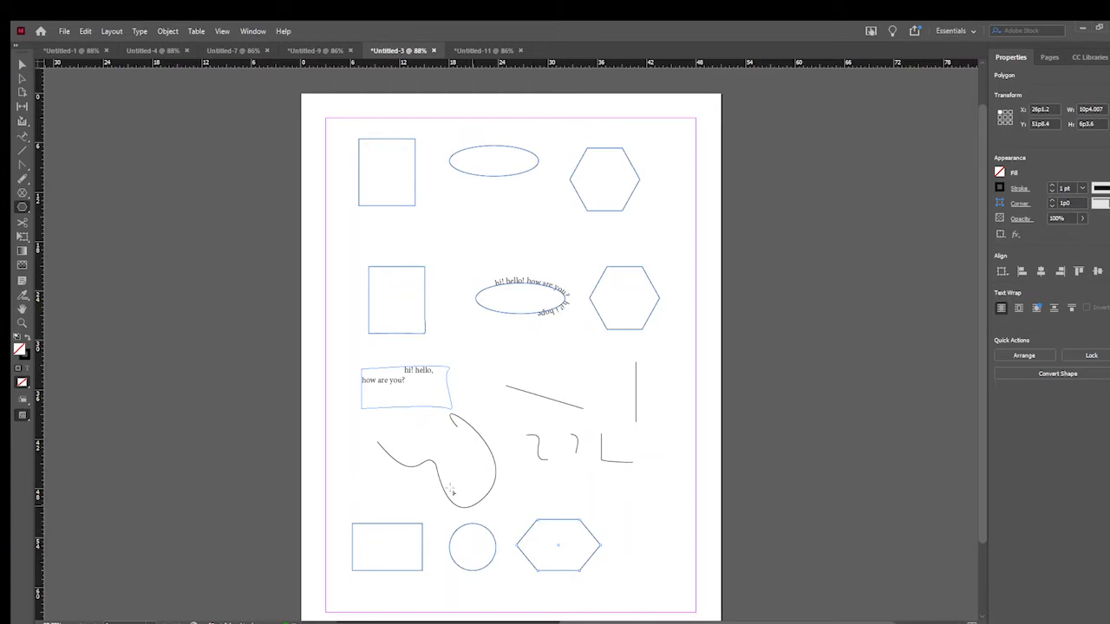
{"action": "key", "text": "m"}
{"action": "left_click_drag", "start_coordinate": [358, 472], "coordinate": [407, 509]}
- Draw a rectangular frame and an elliptical frame about 6p11 by 4p8 below the freehand strokes, and a third frame beside the lower hexagon
{"action": "left_click", "coordinate": [22, 193]}
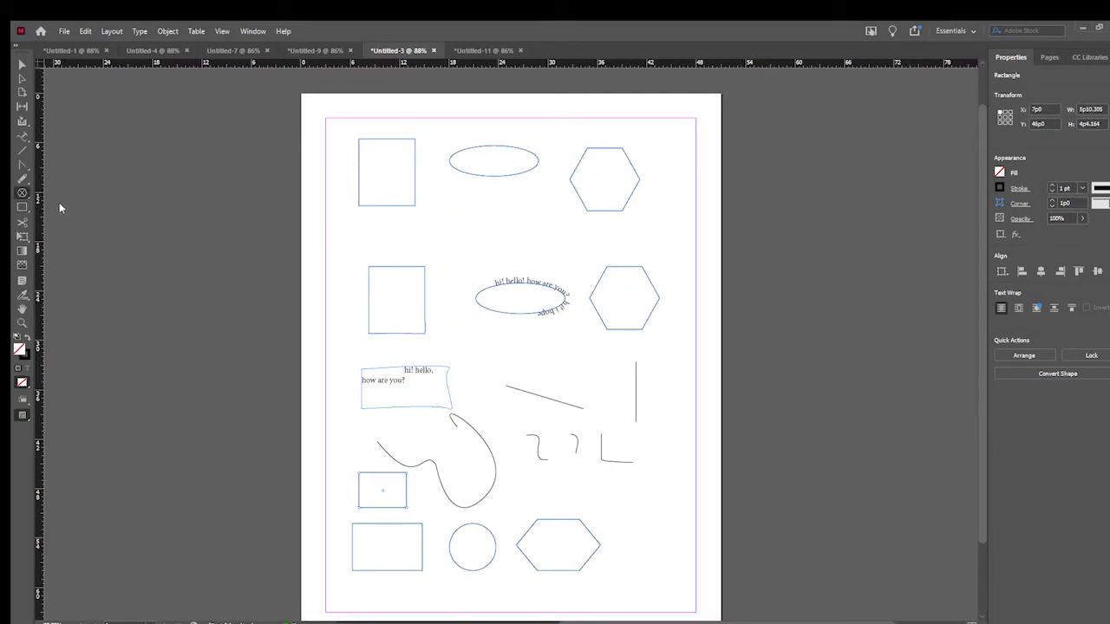
{"action": "left_click", "coordinate": [60, 206]}
{"action": "mouse_move", "coordinate": [526, 473]}
{"action": "left_mouse_down"}
{"action": "mouse_move", "coordinate": [572, 490]}
{"action": "mouse_move", "coordinate": [574, 509]}
{"action": "left_mouse_up"}
{"action": "left_click", "coordinate": [73, 227]}
{"action": "left_click_drag", "start_coordinate": [593, 476], "coordinate": [650, 515]}
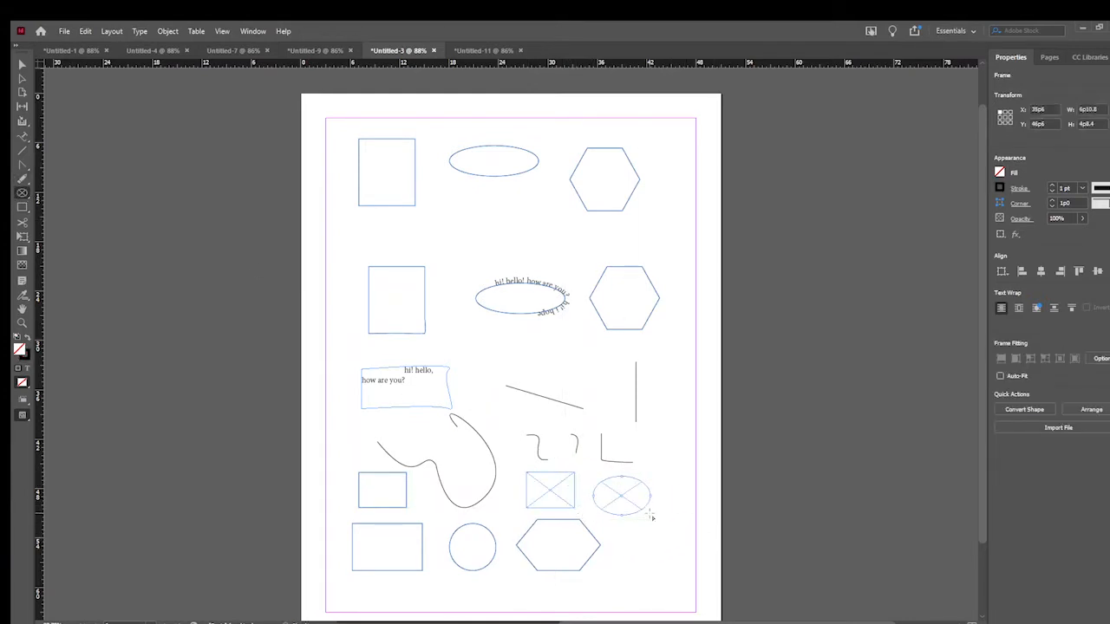
{"action": "mouse_move", "coordinate": [613, 526]}
{"action": "left_mouse_down"}
{"action": "mouse_move", "coordinate": [684, 574]}
{"action": "mouse_move", "coordinate": [647, 566]}
{"action": "left_mouse_up"}
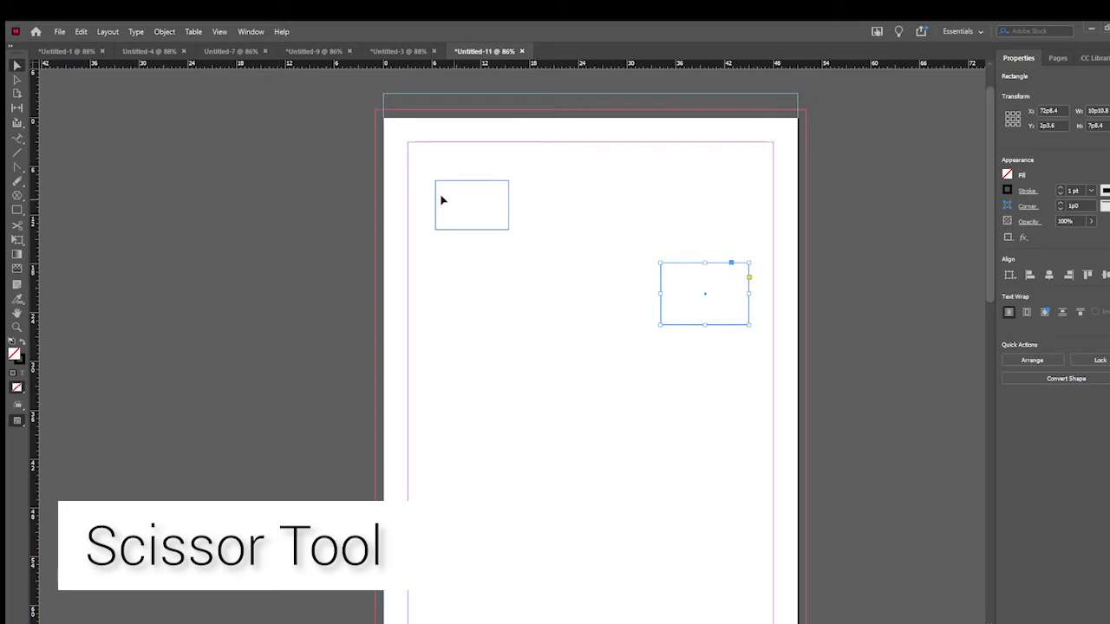
- Cut the smaller rectangle's path on its left and top edges, near their shared corner, with the Scissors tool
{"action": "left_click", "coordinate": [441, 199]}
{"action": "left_click", "coordinate": [16, 224]}
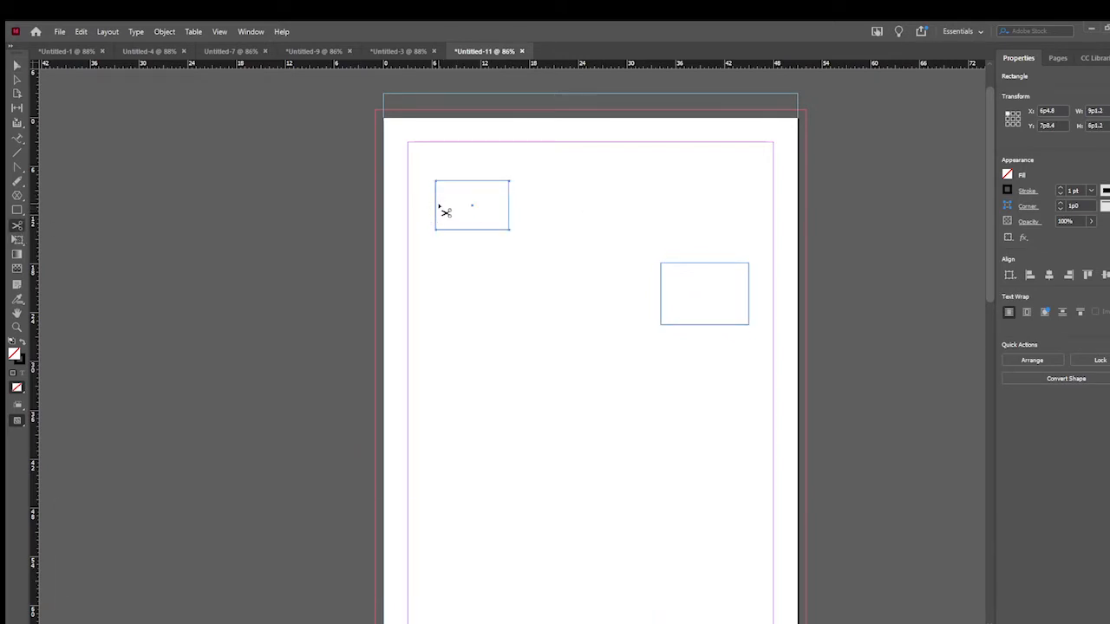
{"action": "left_click", "coordinate": [436, 201]}
{"action": "left_click", "coordinate": [454, 180]}
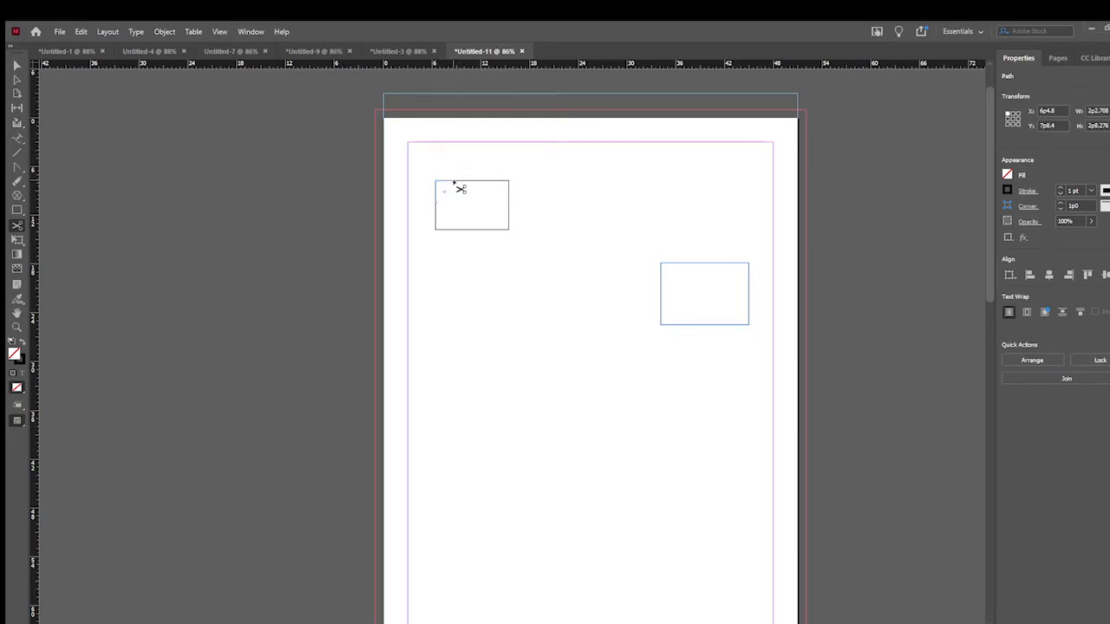
- Move the cut-off corner piece up and to the left, away from the rest of the rectangle, and deselect it
{"action": "left_click", "coordinate": [17, 65]}
{"action": "left_click", "coordinate": [446, 180]}
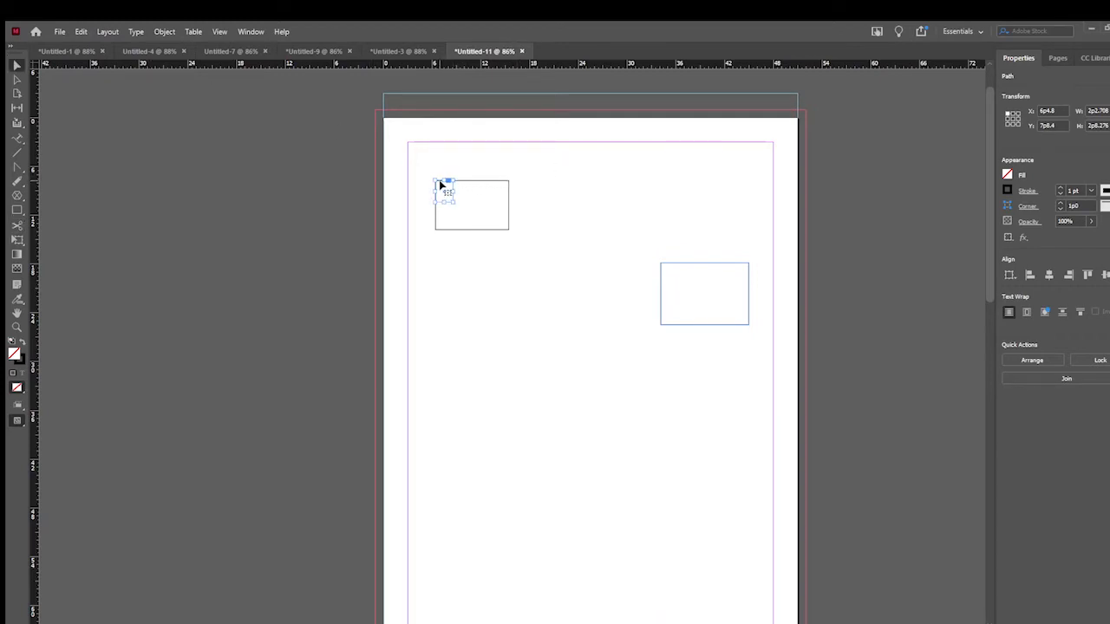
{"action": "left_click_drag", "start_coordinate": [440, 185], "coordinate": [422, 162]}
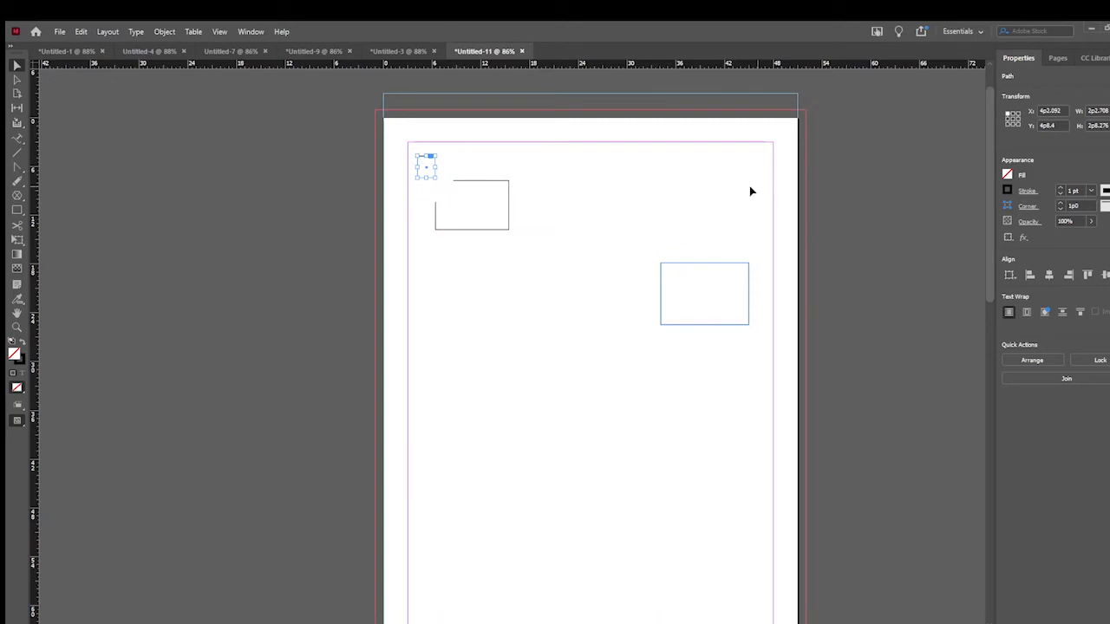
{"action": "left_click", "coordinate": [572, 283]}
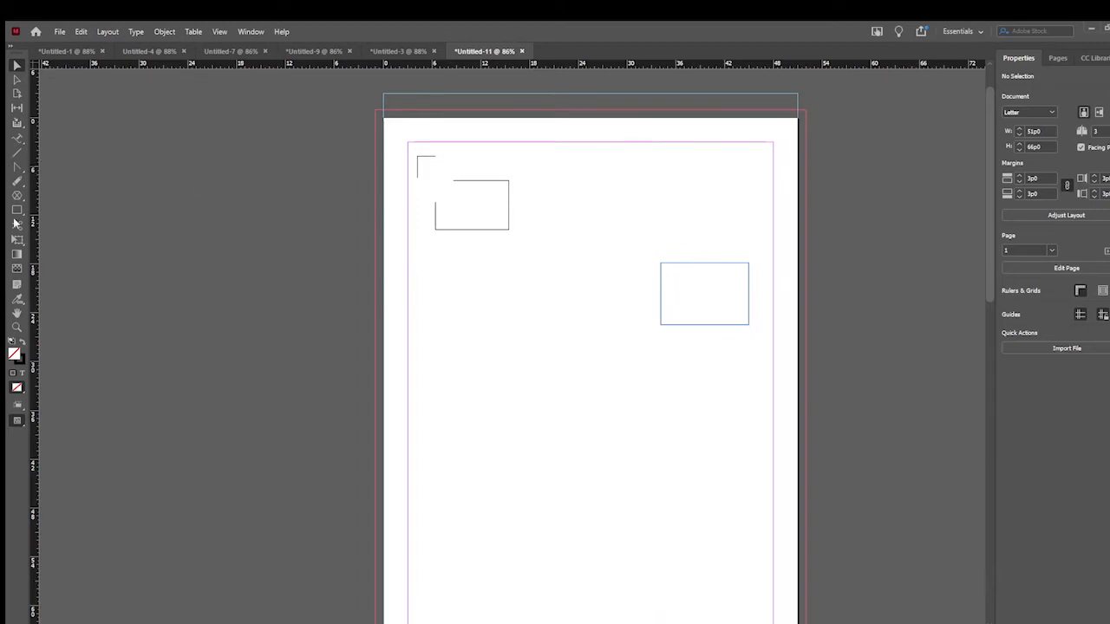
- Rotate the larger rectangle slightly about its upper-left corner and scale it to a height of about 11p5
{"action": "left_click", "coordinate": [19, 241]}
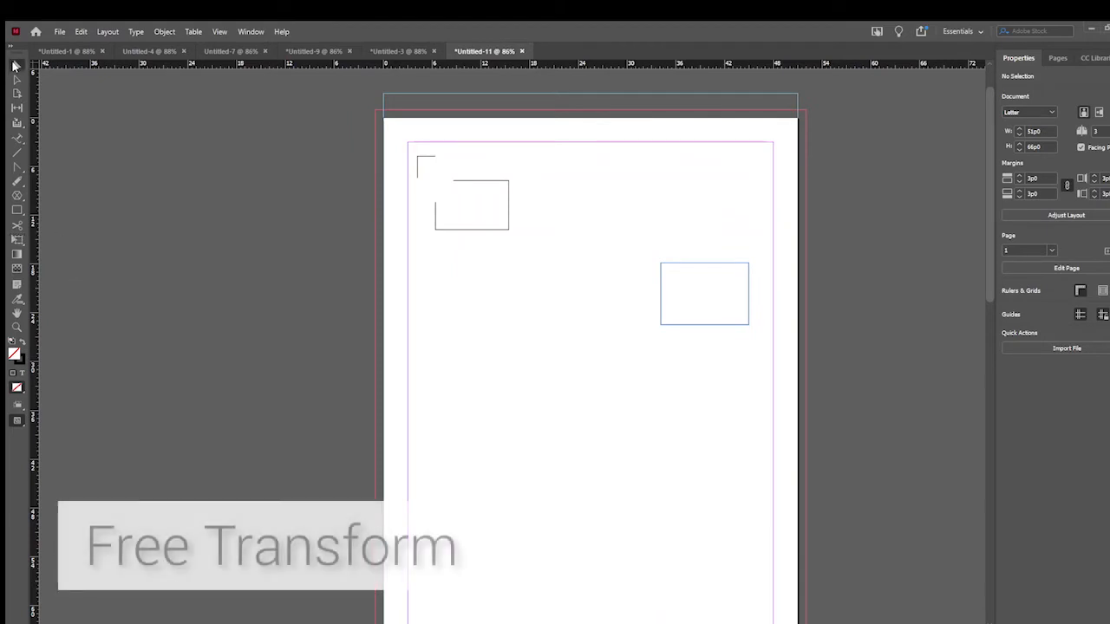
{"action": "left_click", "coordinate": [727, 267]}
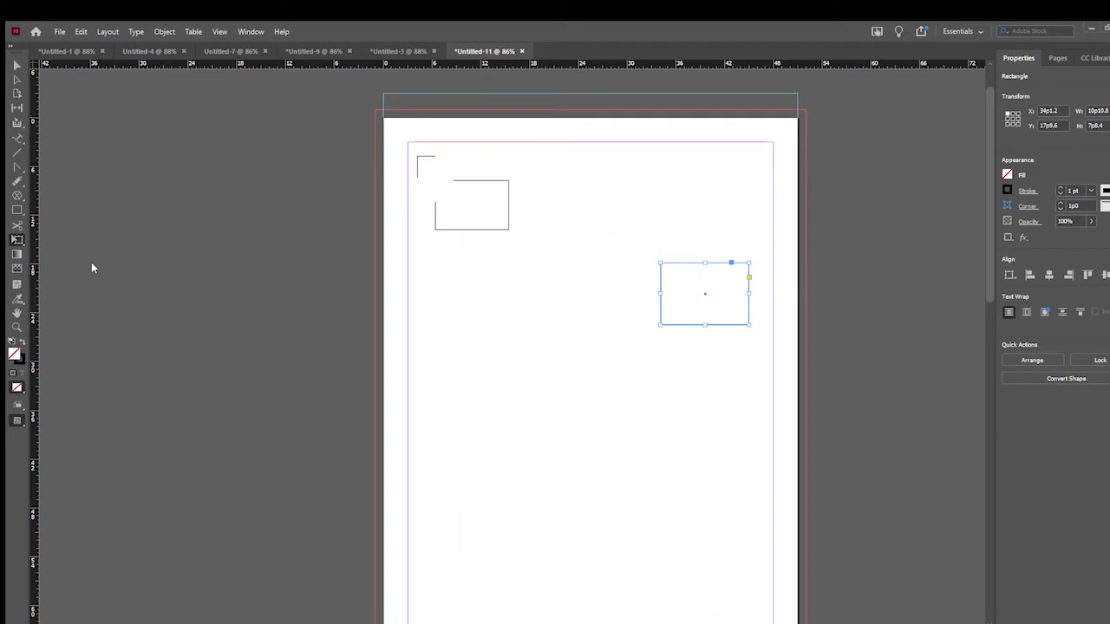
{"action": "key", "text": "r"}
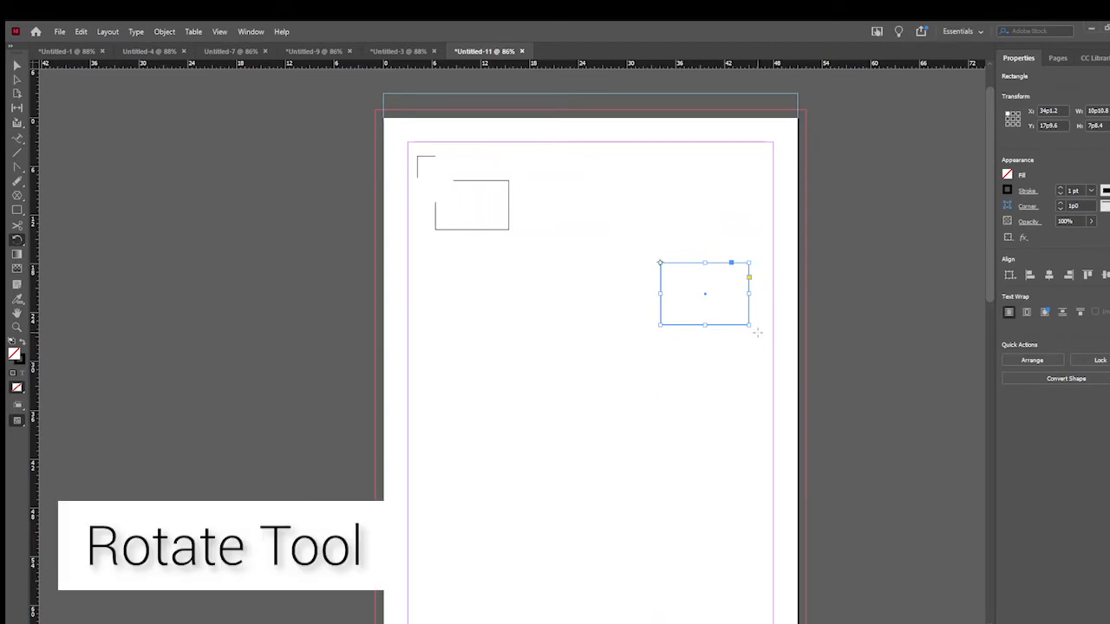
{"action": "left_click_drag", "start_coordinate": [751, 319], "coordinate": [781, 300]}
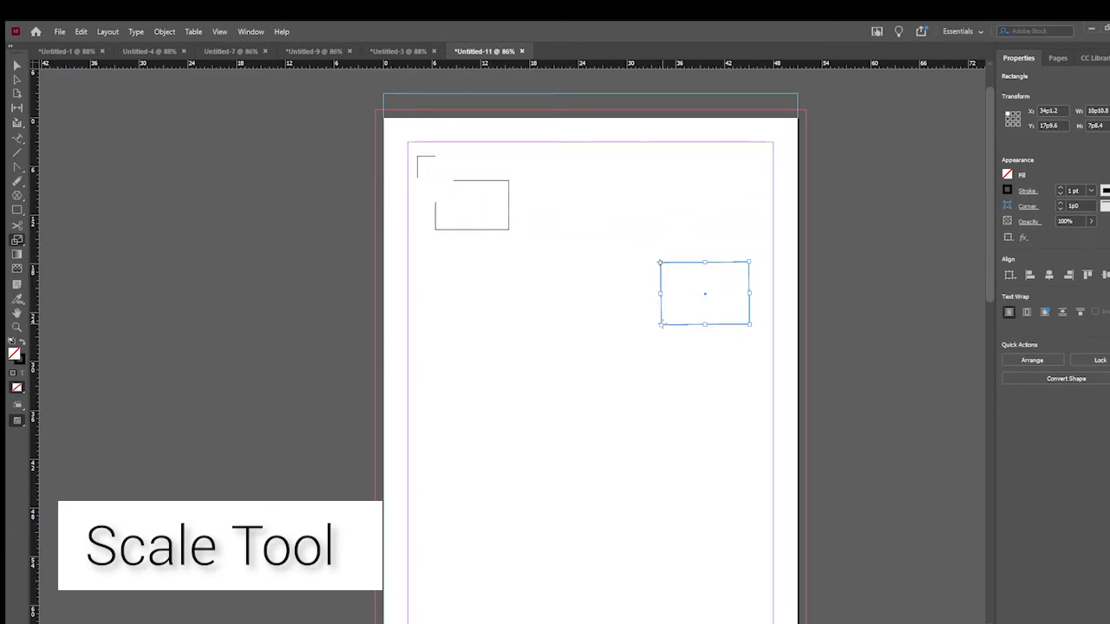
{"action": "left_click_drag", "start_coordinate": [661, 324], "coordinate": [616, 366]}
{"action": "mouse_move", "coordinate": [618, 314]}
{"action": "left_mouse_down"}
{"action": "mouse_move", "coordinate": [639, 300]}
{"action": "mouse_move", "coordinate": [636, 308]}
{"action": "left_mouse_up"}
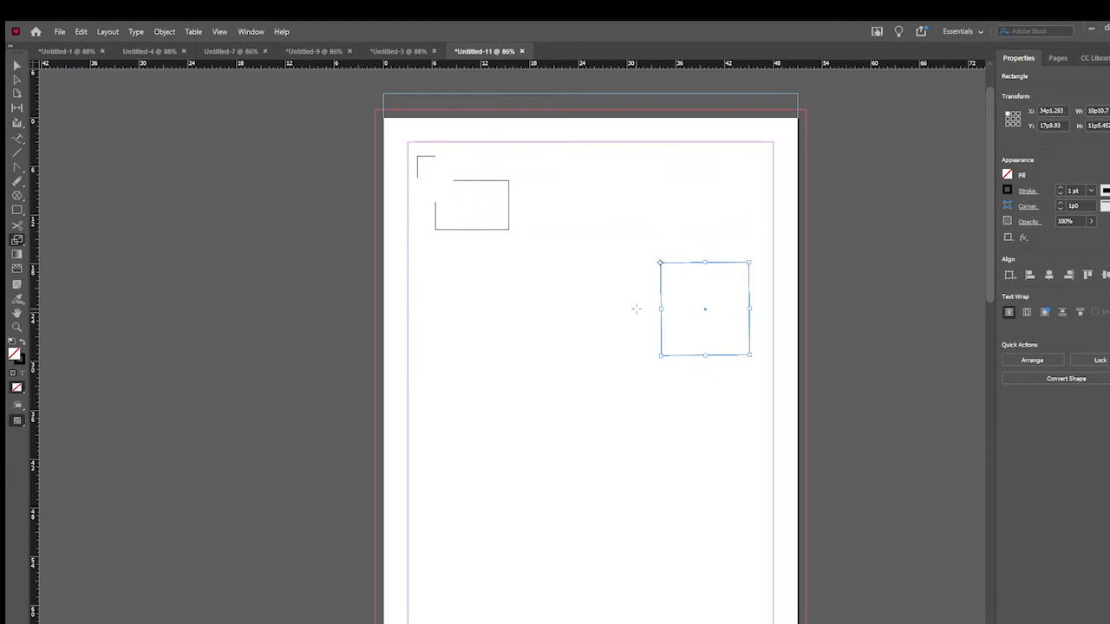
- Shear the scaled rectangle into a tall slanted parallelogram from a reference point outside its upper-left corner, and fill it with a white-to-black gradient
{"action": "left_click", "coordinate": [639, 256]}
{"action": "key", "text": "o"}
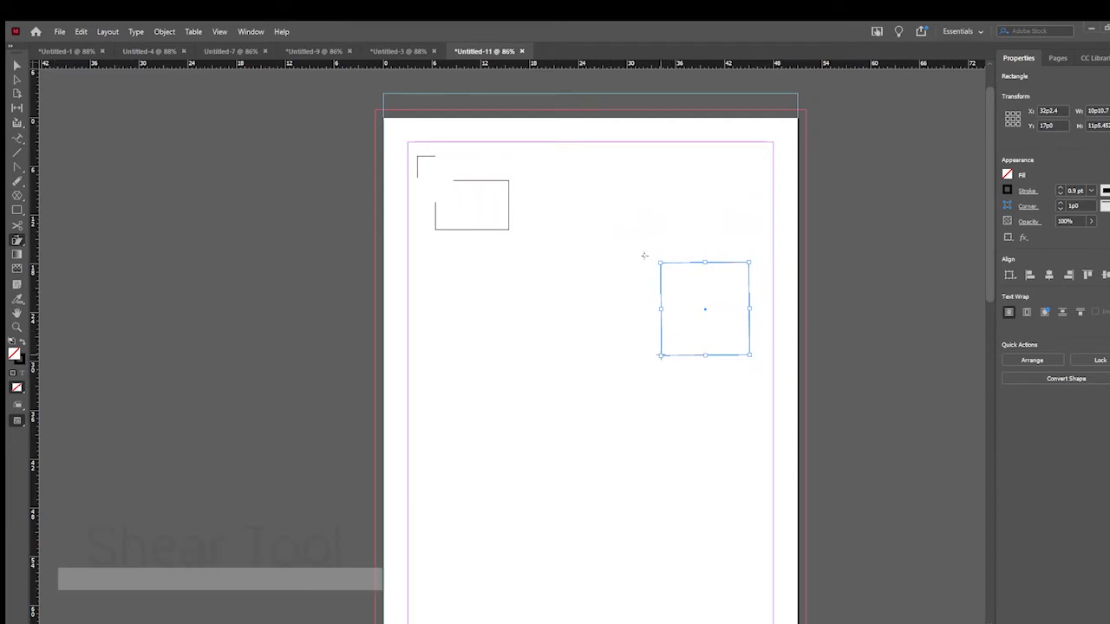
{"action": "left_click_drag", "start_coordinate": [665, 351], "coordinate": [667, 390]}
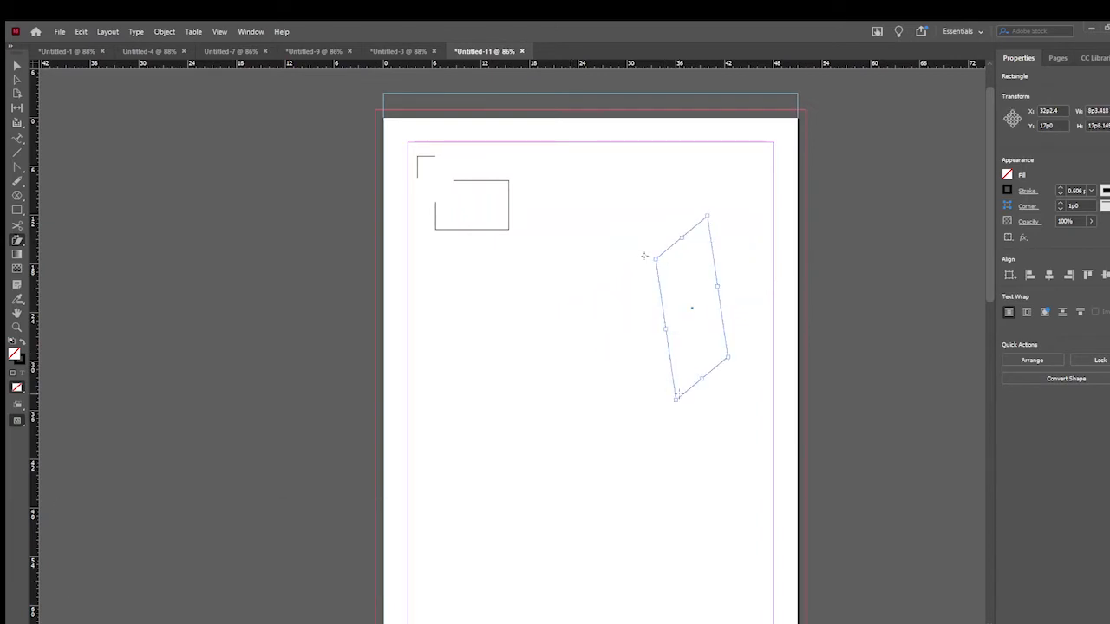
{"action": "key", "text": "ctrl+r"}
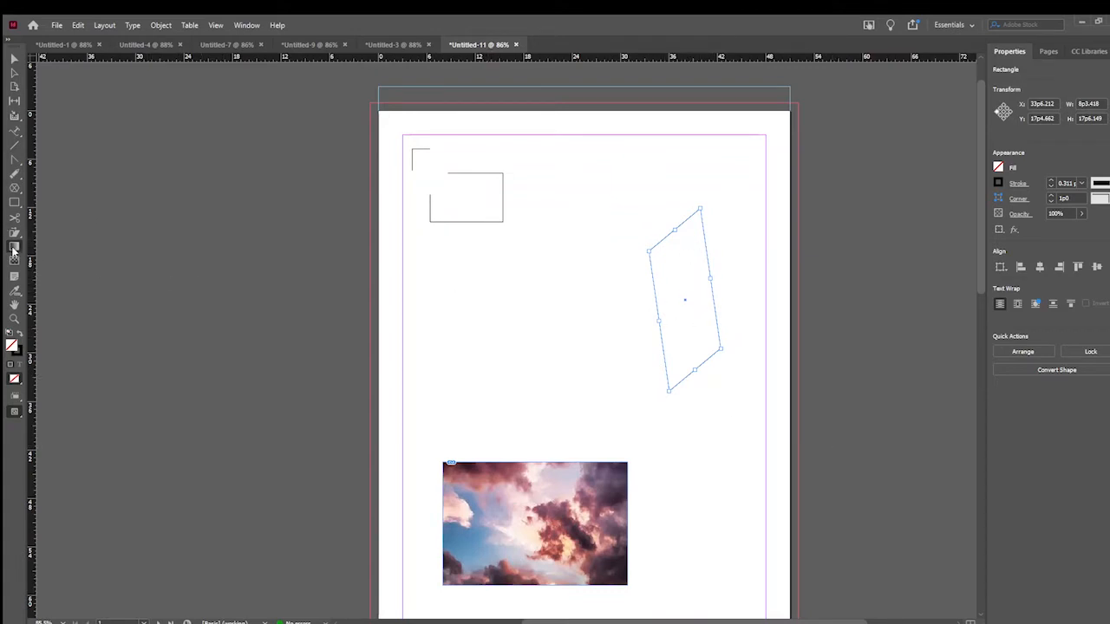
{"action": "key", "text": "period"}
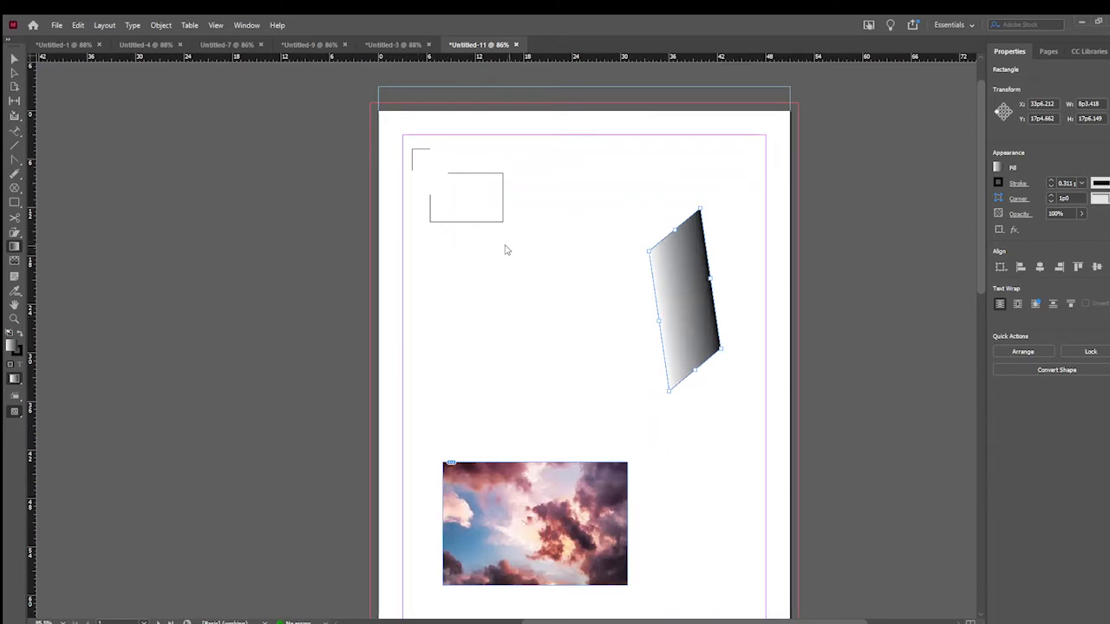
- Fade the right part of the cloud image to transparent with a horizontal Gradient Feather
{"action": "scroll", "coordinate": [565, 341], "scroll_direction": "down", "scroll_amount": 3}
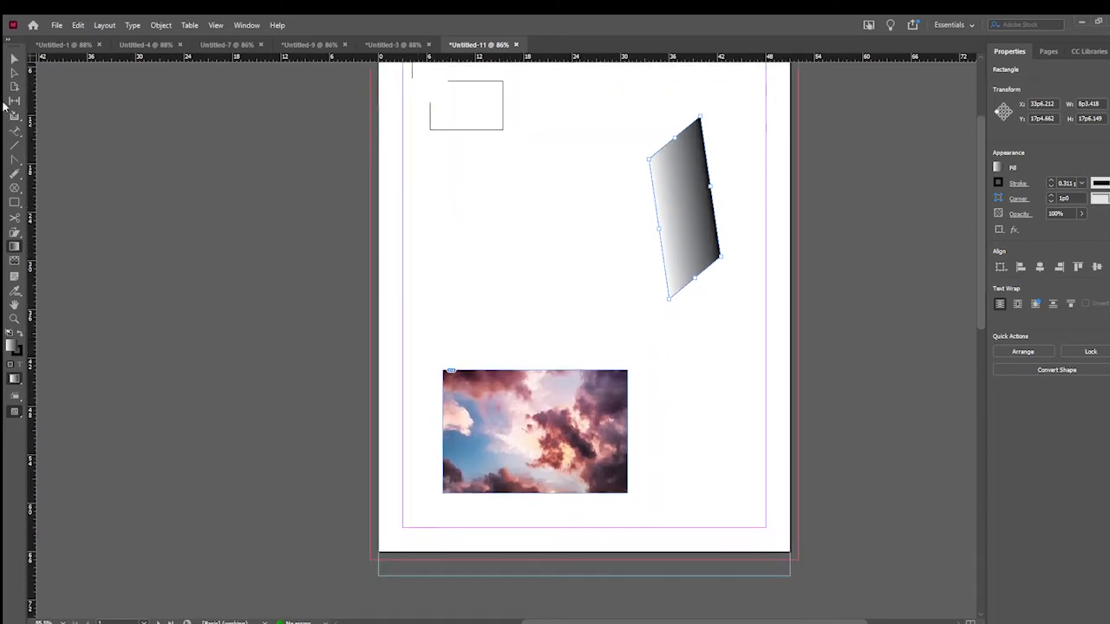
{"action": "left_click", "coordinate": [14, 58]}
{"action": "left_click", "coordinate": [481, 444]}
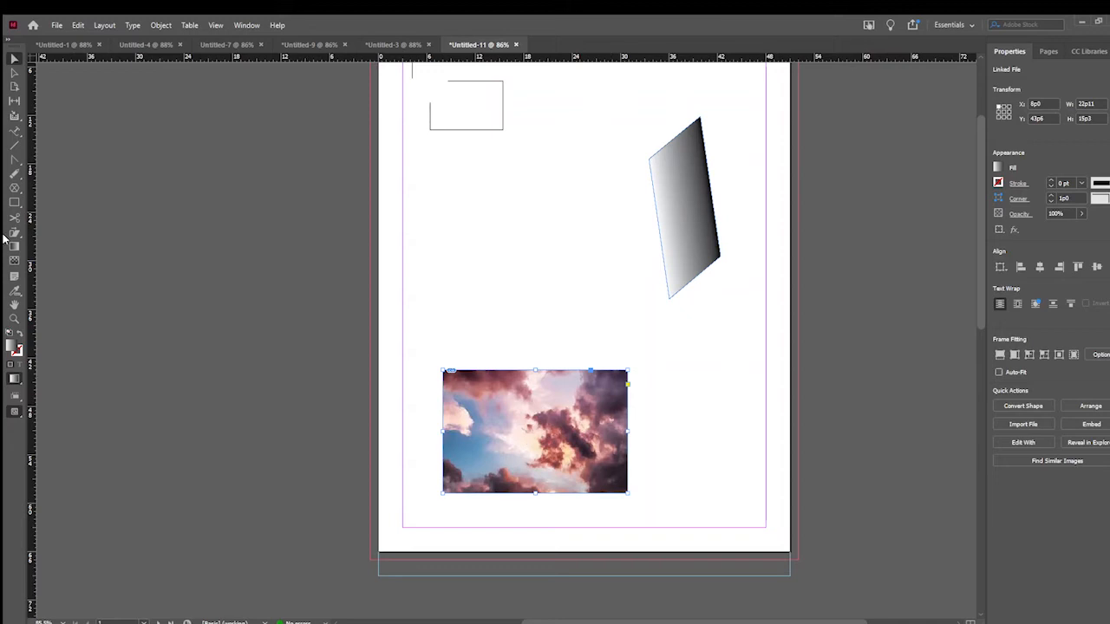
{"action": "left_click", "coordinate": [13, 263]}
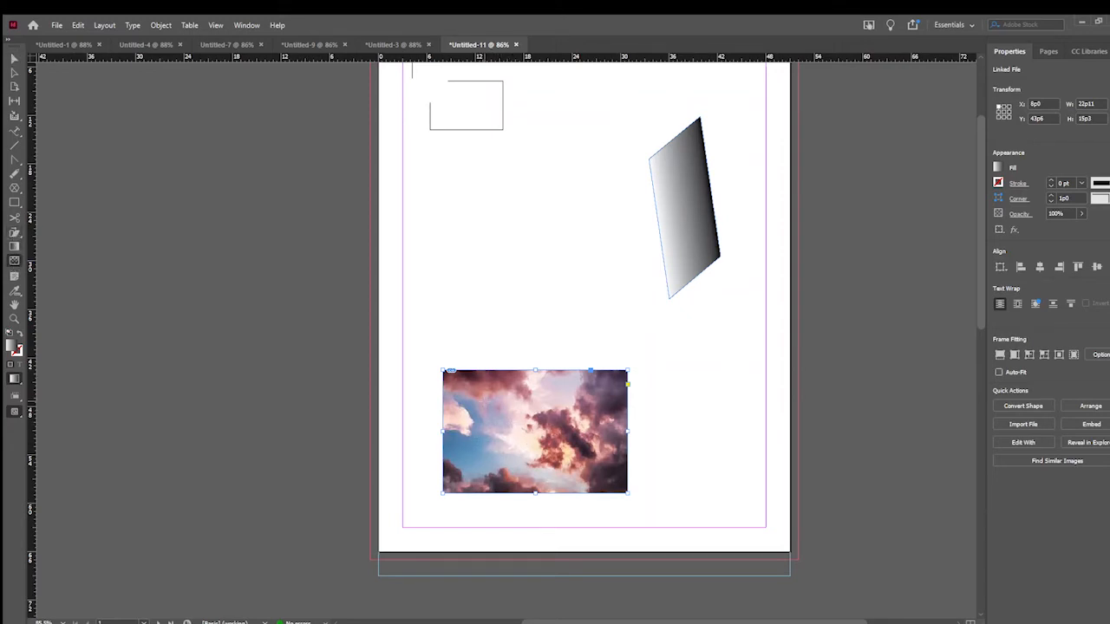
{"action": "left_click_drag", "start_coordinate": [471, 396], "coordinate": [565, 404]}
{"action": "left_click_drag", "start_coordinate": [576, 450], "coordinate": [569, 399]}
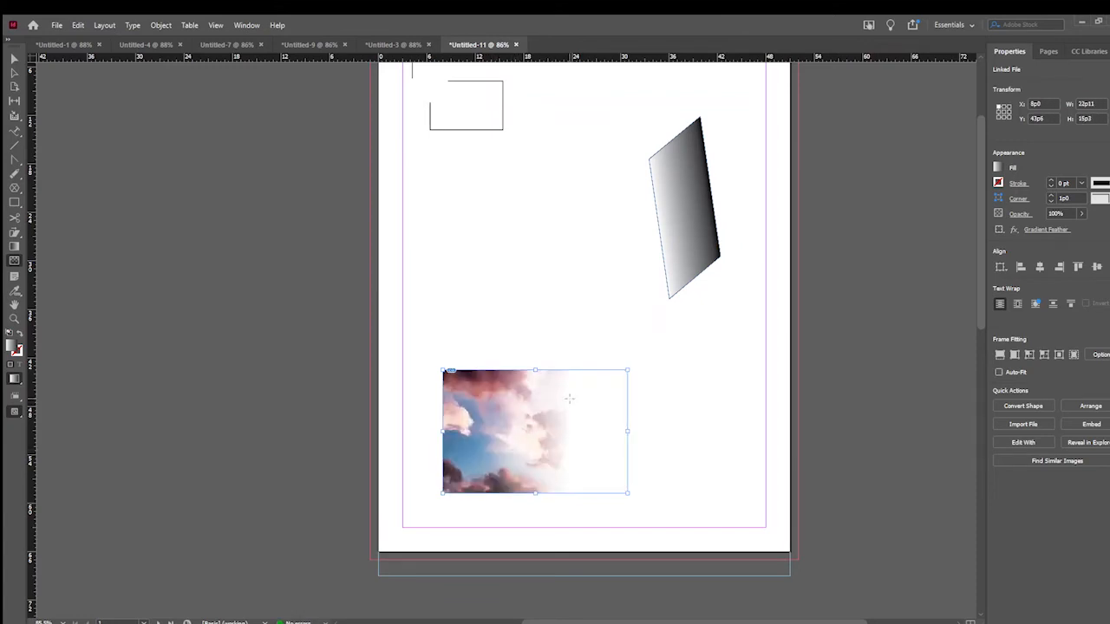
{"action": "double_click", "coordinate": [15, 261]}
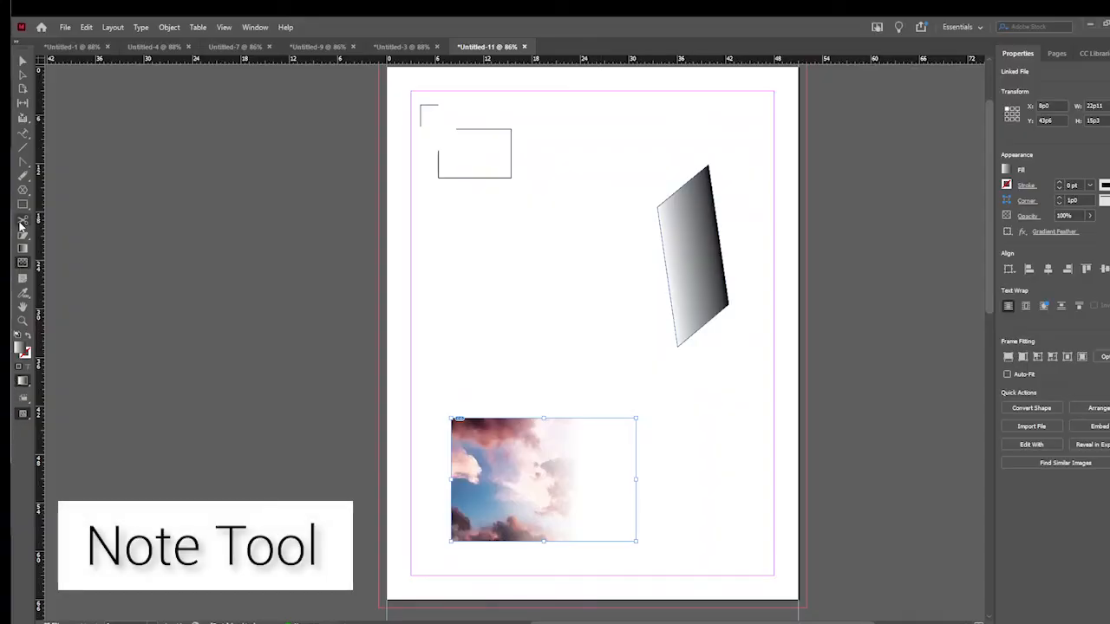
- Create a text frame about 13p9 by 13p5 below the cut rectangle reading "hi hello!" and insert a note inside the word "hello"
{"action": "left_click", "coordinate": [22, 133]}
{"action": "left_click_drag", "start_coordinate": [429, 214], "coordinate": [539, 322]}
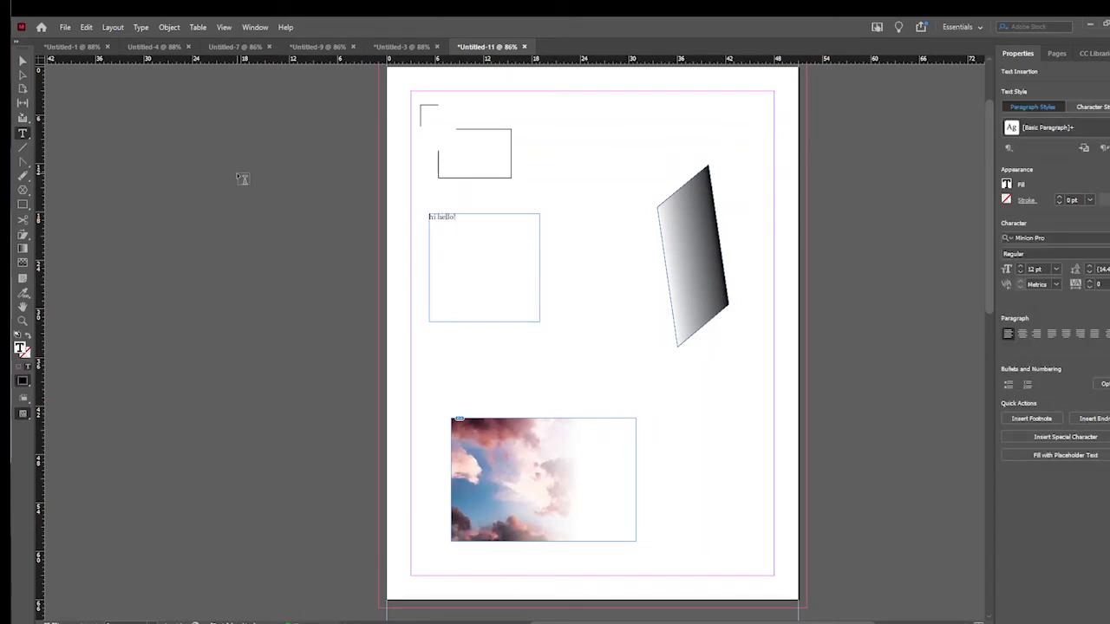
{"action": "left_click", "coordinate": [24, 280]}
{"action": "left_click", "coordinate": [441, 217]}
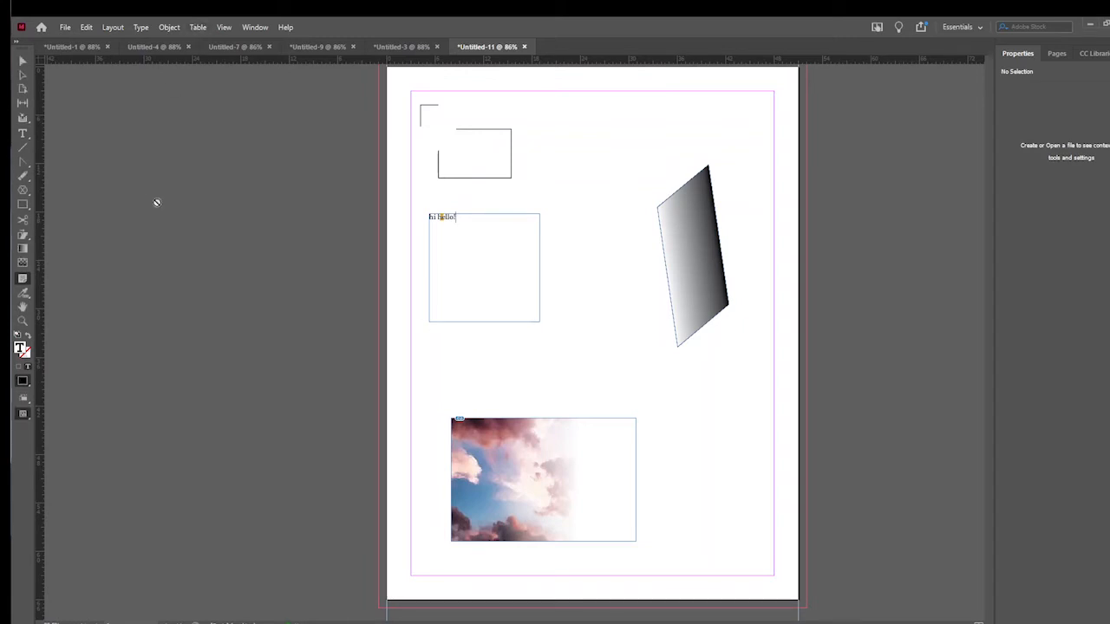
- Fill the text frame and the parallelogram with a dusty red sampled from the cloud image using the Eyedropper tool
{"action": "left_click", "coordinate": [446, 219]}
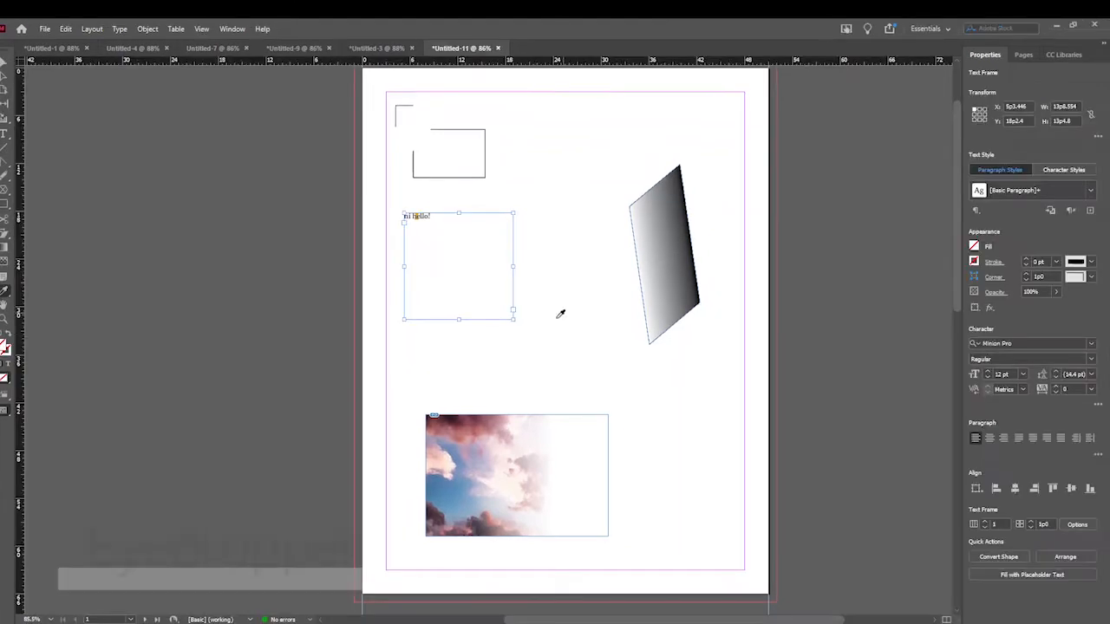
{"action": "left_click", "coordinate": [511, 420]}
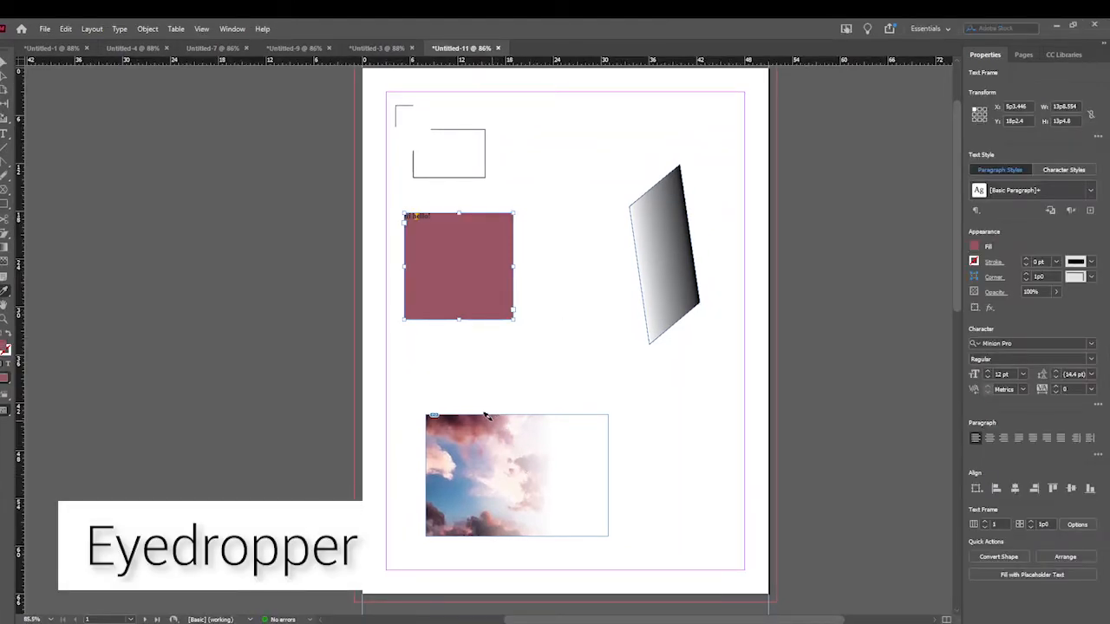
{"action": "left_click", "coordinate": [655, 237]}
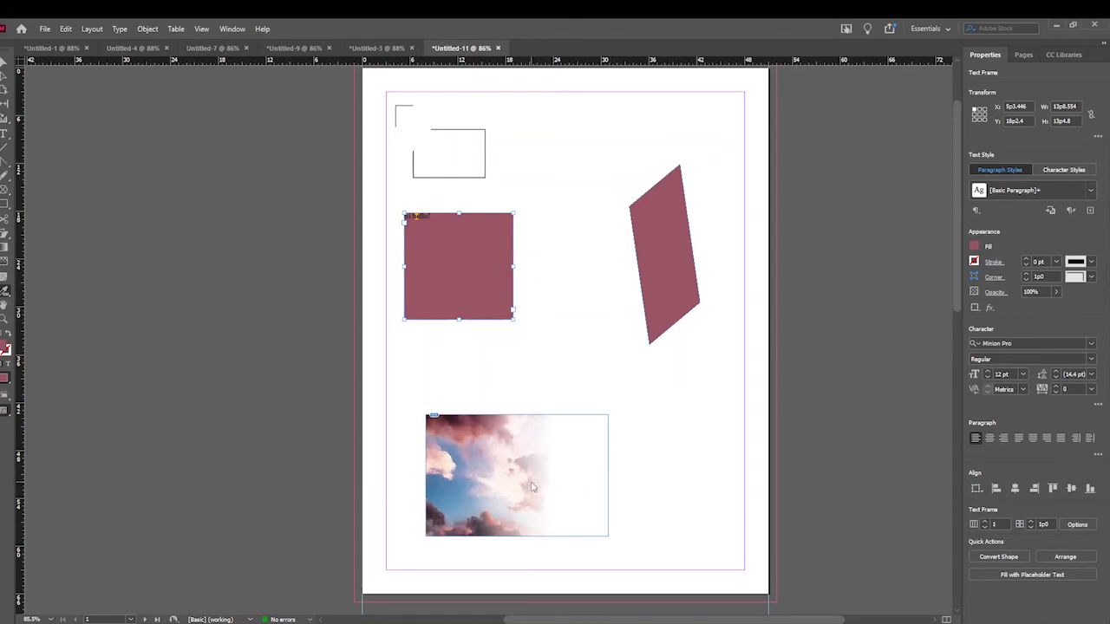
- Pan around the page with the Hand tool and magnify its upper part with the Zoom tool
{"action": "left_click", "coordinate": [5, 295]}
{"action": "left_click_drag", "start_coordinate": [512, 319], "coordinate": [523, 418]}
{"action": "left_click_drag", "start_coordinate": [609, 416], "coordinate": [651, 346]}
{"action": "key", "text": "h"}
{"action": "left_click_drag", "start_coordinate": [573, 314], "coordinate": [575, 344]}
{"action": "key", "text": "z"}
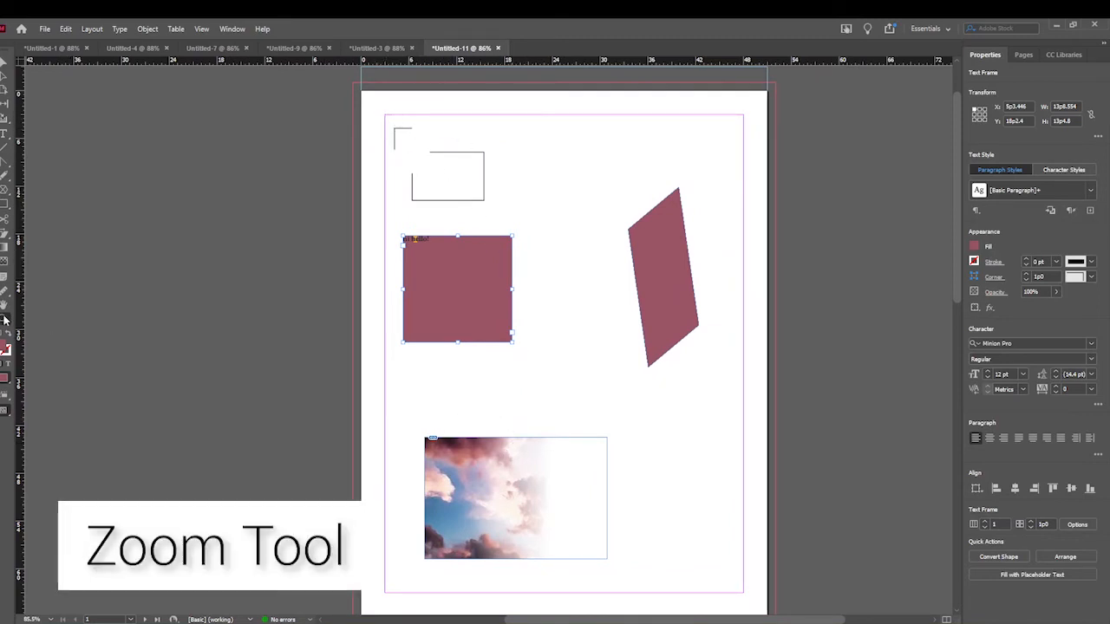
{"action": "left_click_drag", "start_coordinate": [386, 115], "coordinate": [751, 389]}
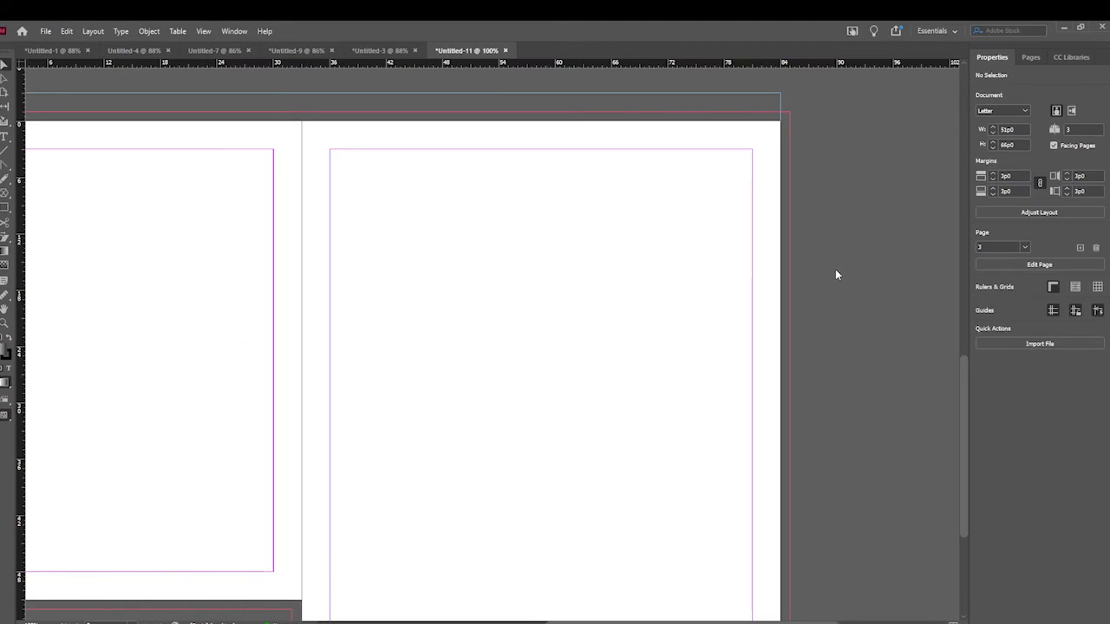
- Try placing the fire image on page 3 at its default size near the upper-left margin, and again at about 31p7 by 23p11
{"action": "left_click", "coordinate": [670, 272]}
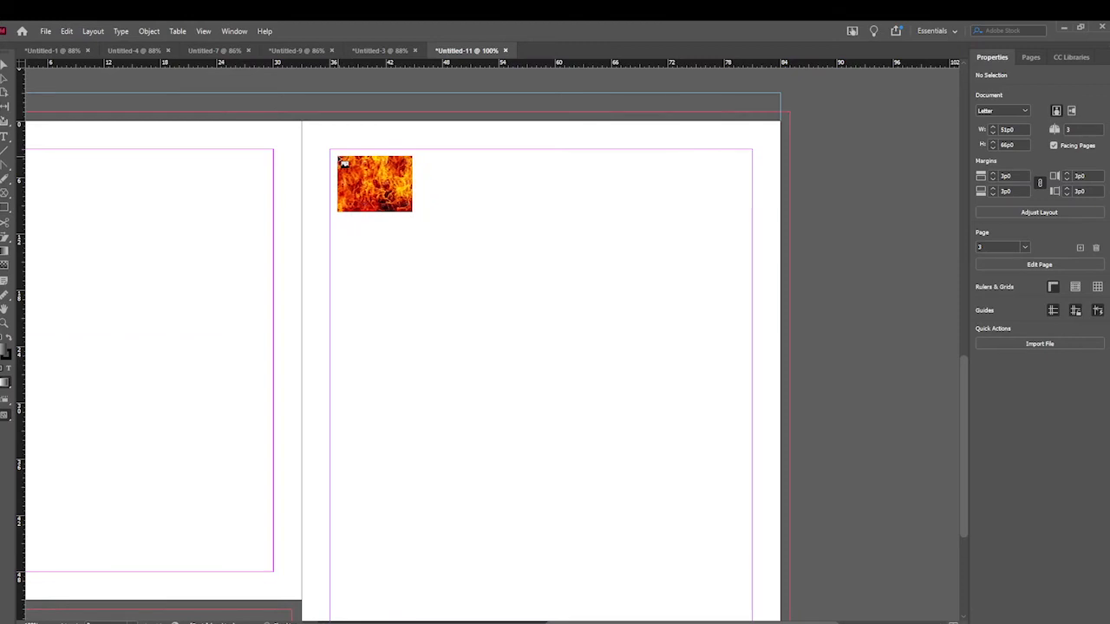
{"action": "left_click", "coordinate": [339, 158]}
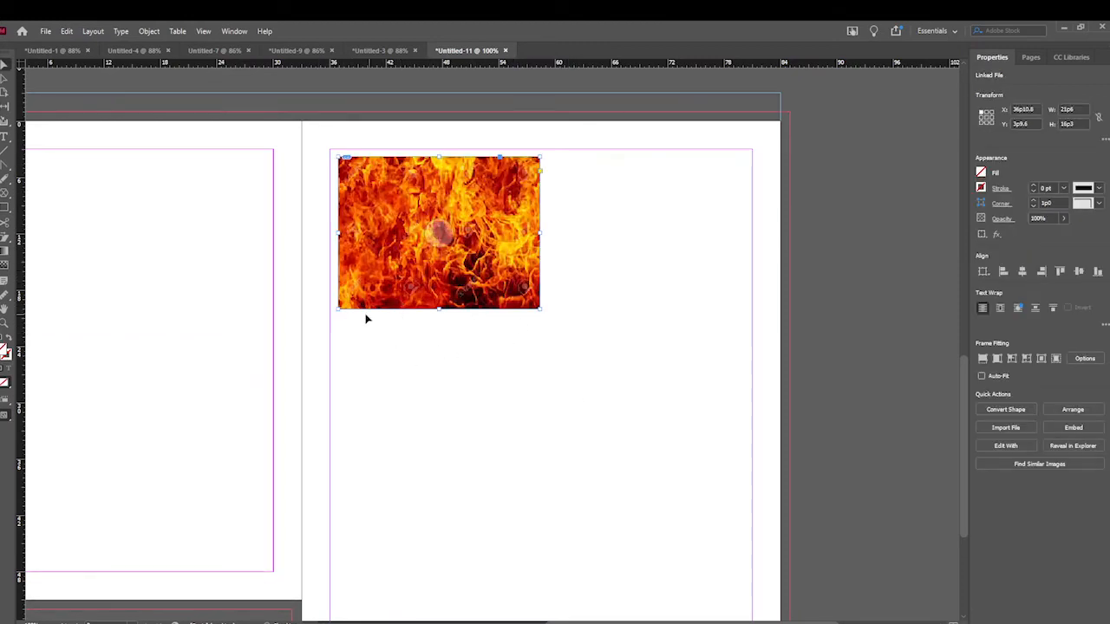
{"action": "key", "text": "ctrl+z"}
{"action": "left_click_drag", "start_coordinate": [360, 184], "coordinate": [657, 407]}
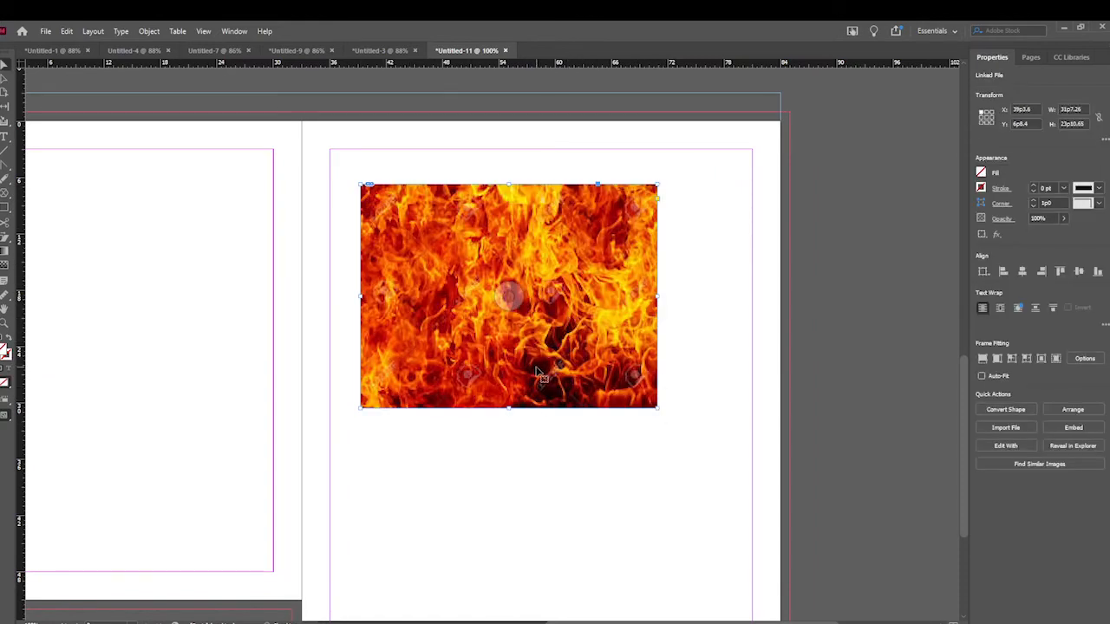
{"action": "key", "text": "ctrl+z"}
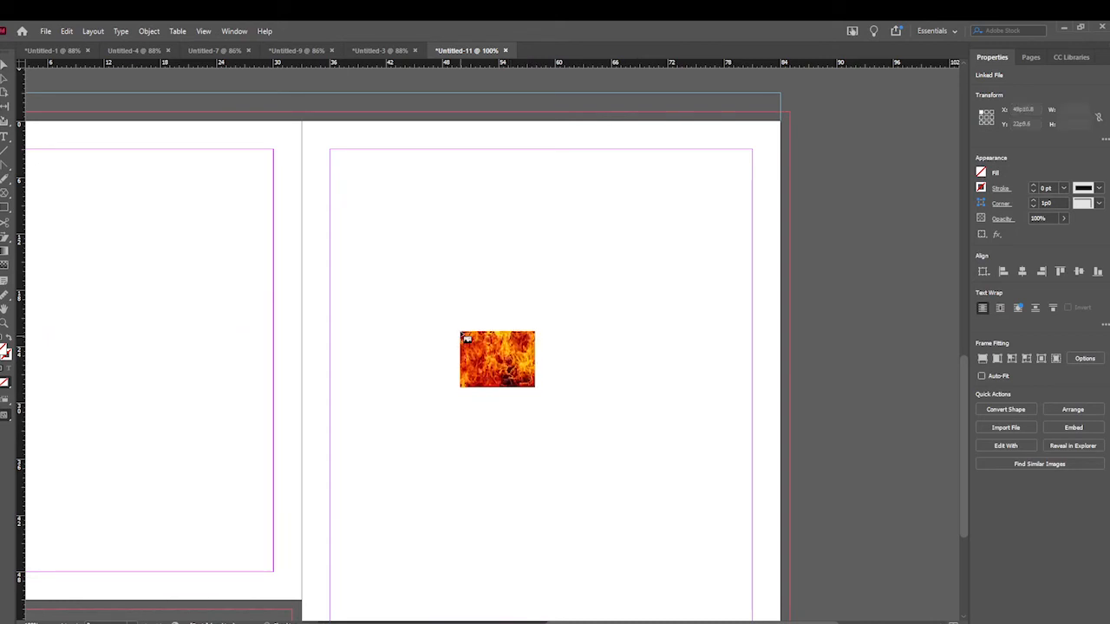
- Place the fire image in a frame about 19p0 by 11p8 in the upper-left part of page 3
{"action": "left_click_drag", "start_coordinate": [354, 208], "coordinate": [532, 318]}
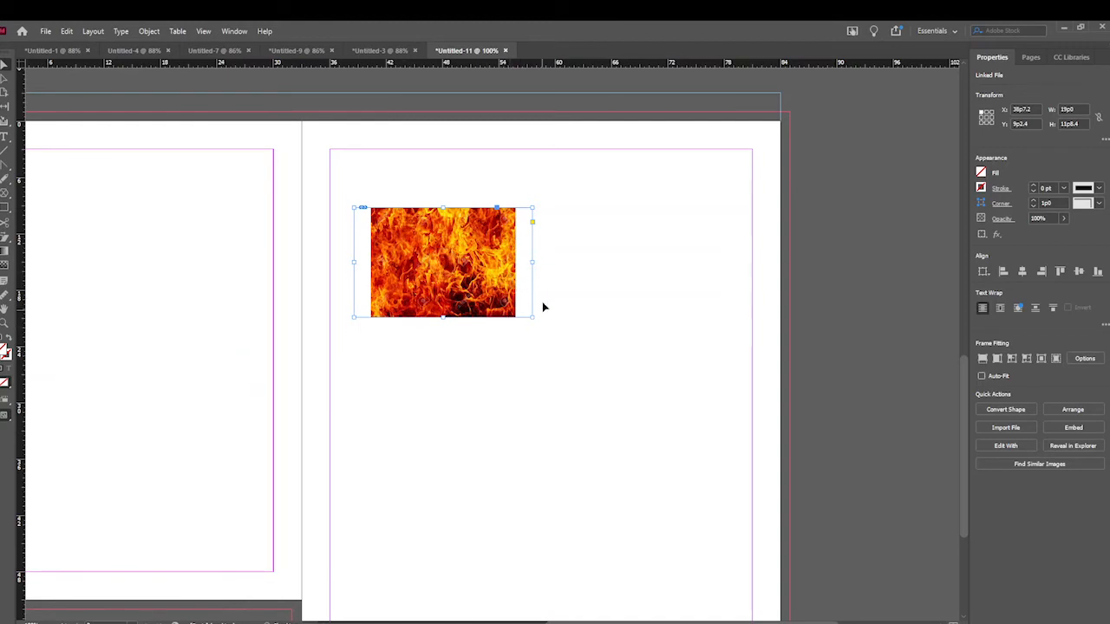
- Try shrinking the fire image frame from its upper-right corner and from its lower-right corner
{"action": "left_click_drag", "start_coordinate": [534, 208], "coordinate": [468, 231]}
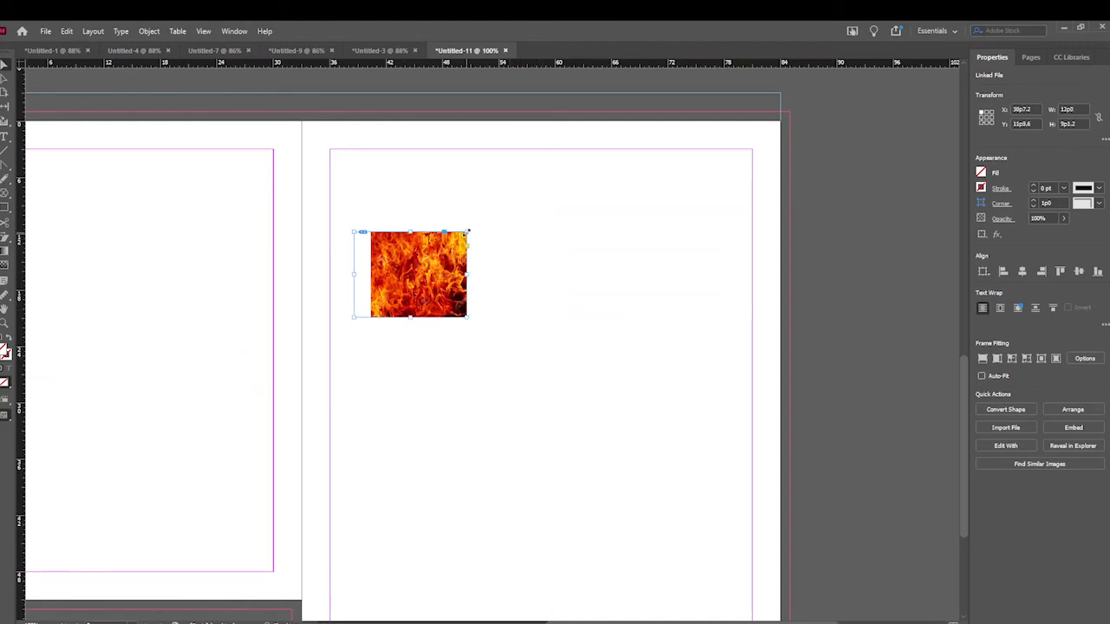
{"action": "key", "text": "ctrl+z"}
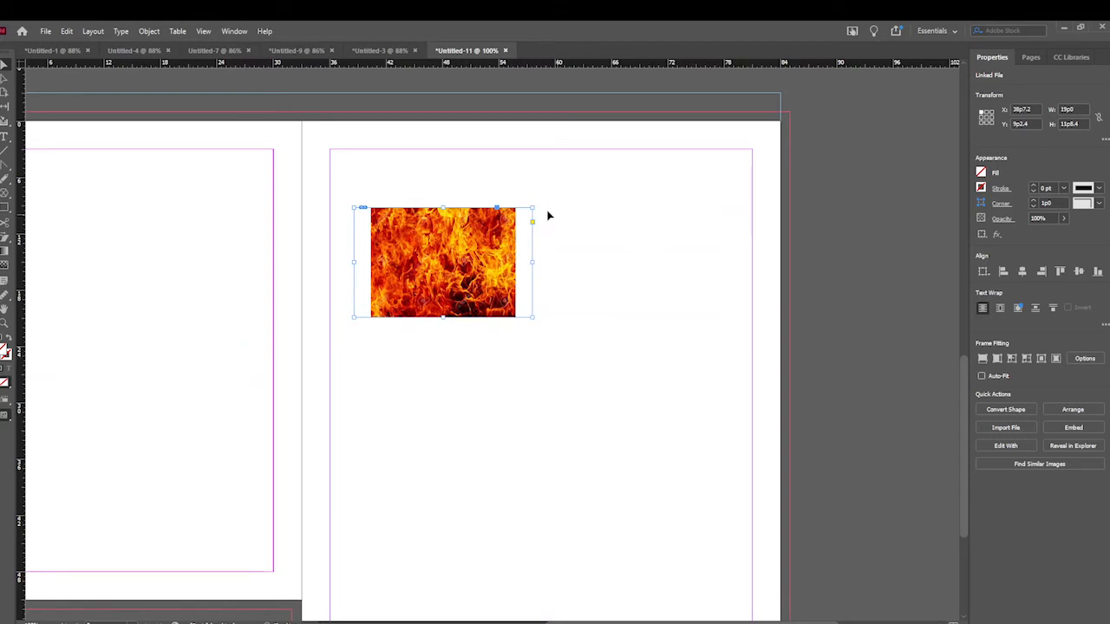
{"action": "left_click_drag", "start_coordinate": [532, 317], "coordinate": [493, 293]}
{"action": "key", "text": "ctrl+z"}
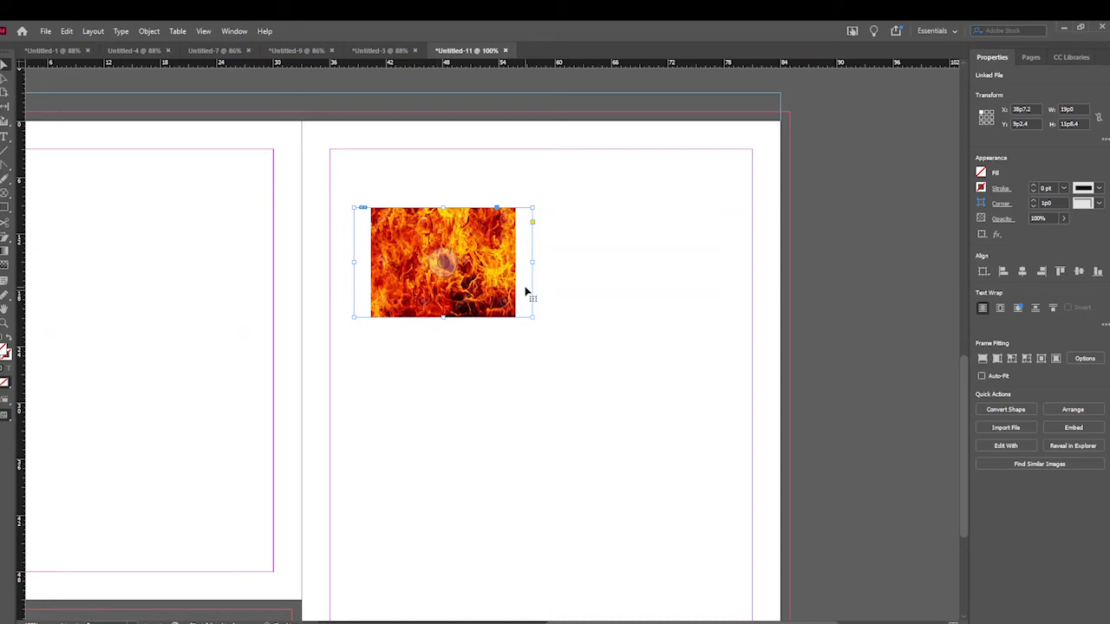
- Move the fire image up and to the right, and rotate it slightly counterclockwise
{"action": "left_click_drag", "start_coordinate": [532, 223], "coordinate": [557, 192]}
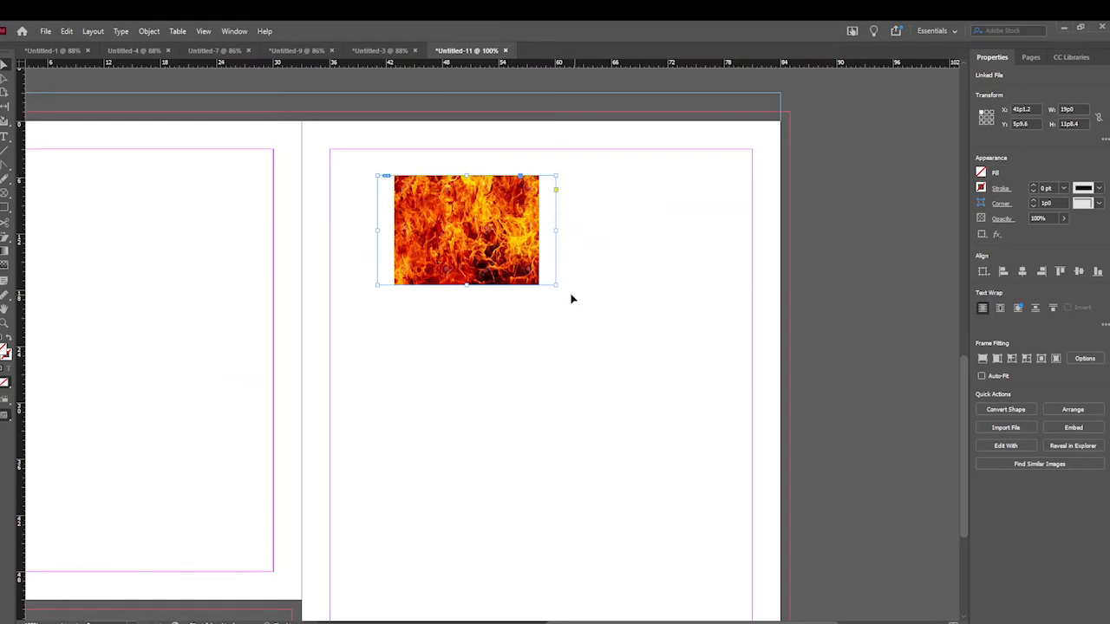
{"action": "left_click_drag", "start_coordinate": [373, 173], "coordinate": [520, 247]}
{"action": "left_click_drag", "start_coordinate": [525, 333], "coordinate": [531, 162]}
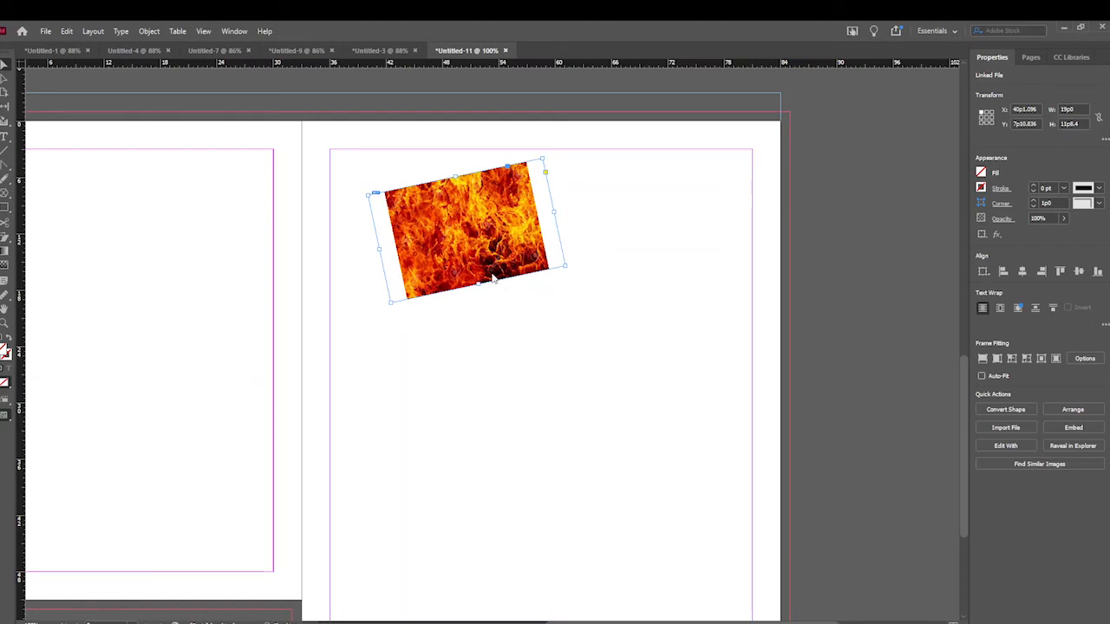
- Place several loaded images on page 3: fire below the tilted image, clouds to its right, and the dark studio background below at about 22p11 by 15p3
{"action": "left_click", "coordinate": [841, 499]}
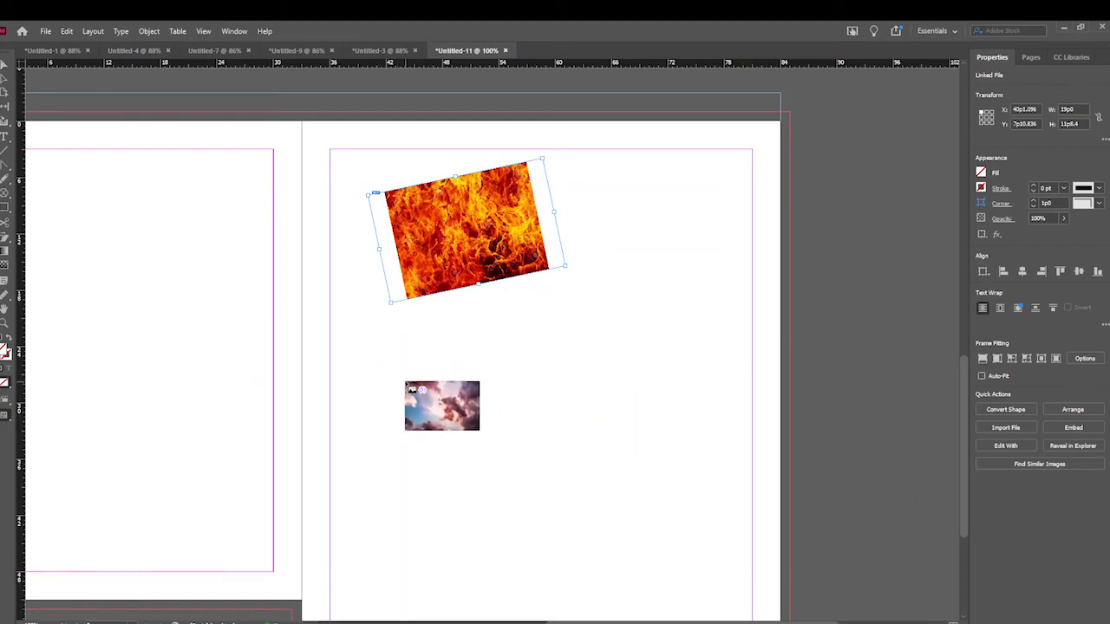
{"action": "key", "text": "Right"}
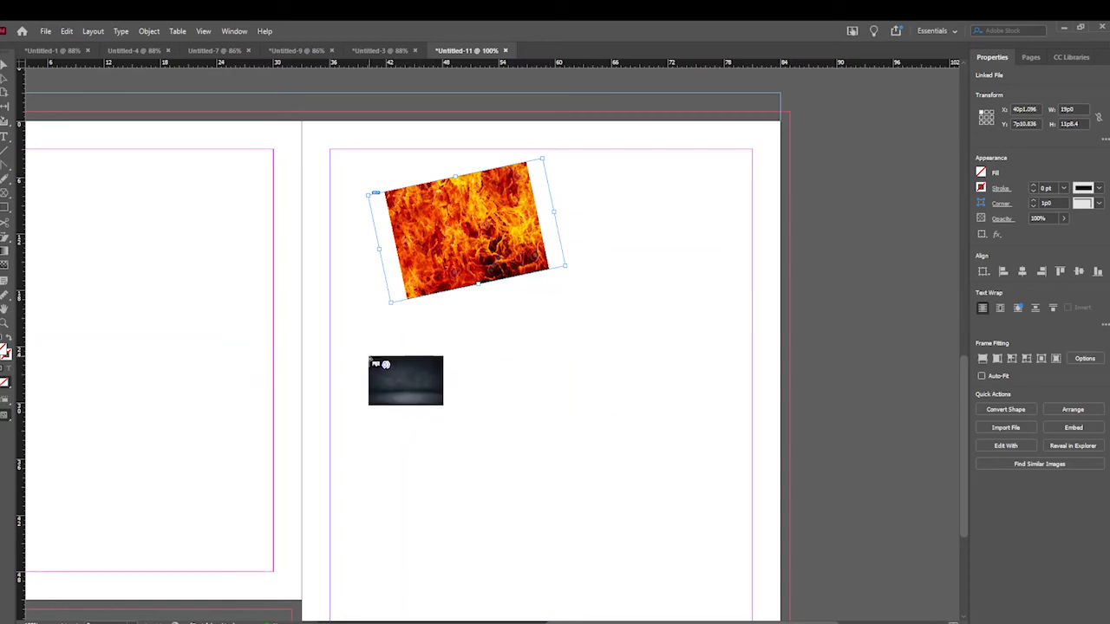
{"action": "left_click", "coordinate": [371, 350]}
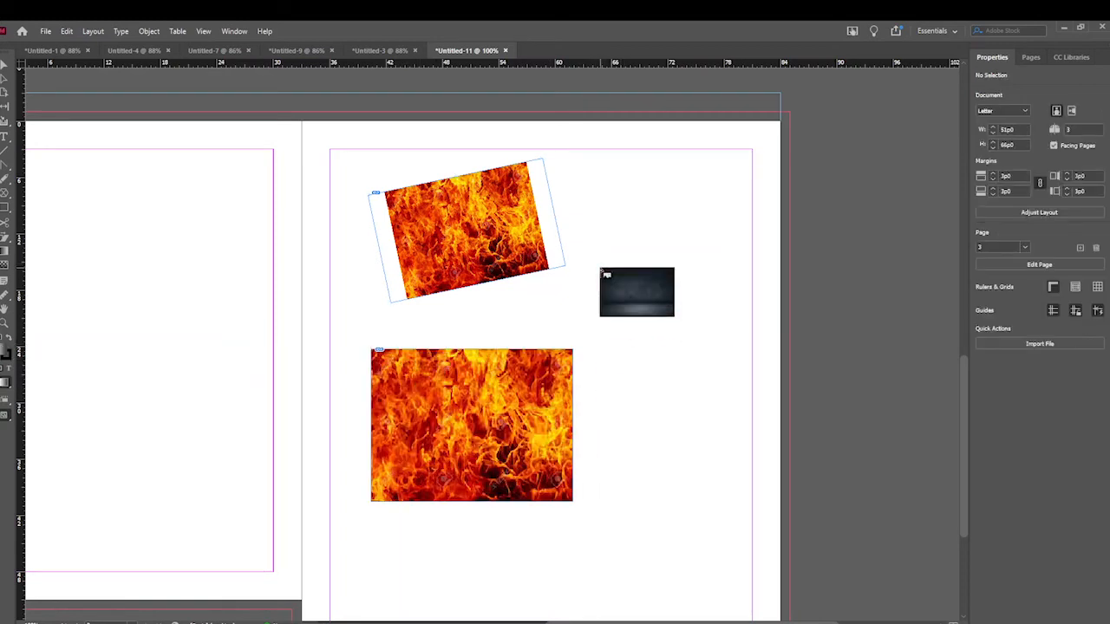
{"action": "left_click", "coordinate": [600, 269]}
{"action": "scroll", "coordinate": [586, 469], "scroll_direction": "down", "scroll_amount": 1}
{"action": "left_click_drag", "start_coordinate": [577, 491], "coordinate": [791, 619]}
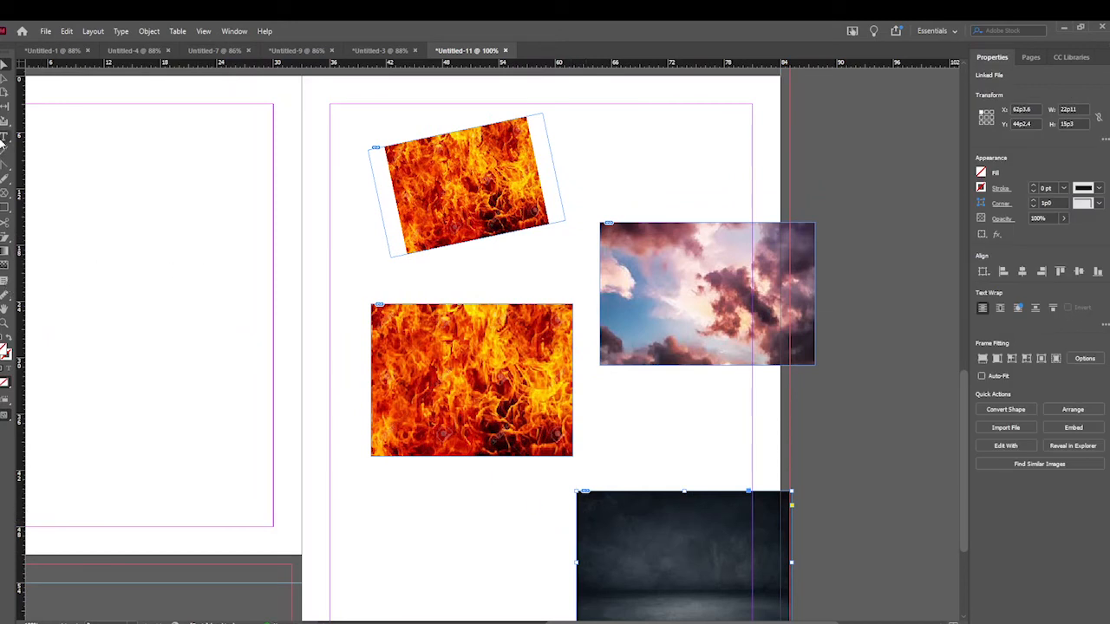
- Collect the fire image with the Content Collector and place one copy below the upright fire image and another between the cloud and dark images
{"action": "scroll", "coordinate": [386, 221], "scroll_direction": "down", "scroll_amount": 1}
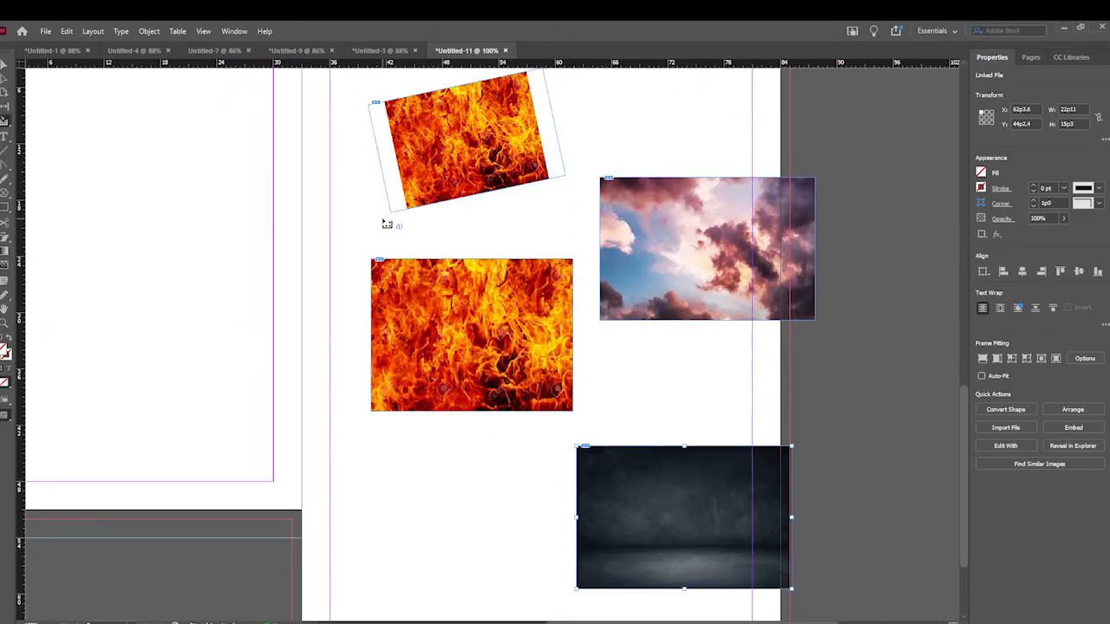
{"action": "left_click_drag", "start_coordinate": [354, 87], "coordinate": [574, 266]}
{"action": "scroll", "coordinate": [411, 451], "scroll_direction": "down", "scroll_amount": 2}
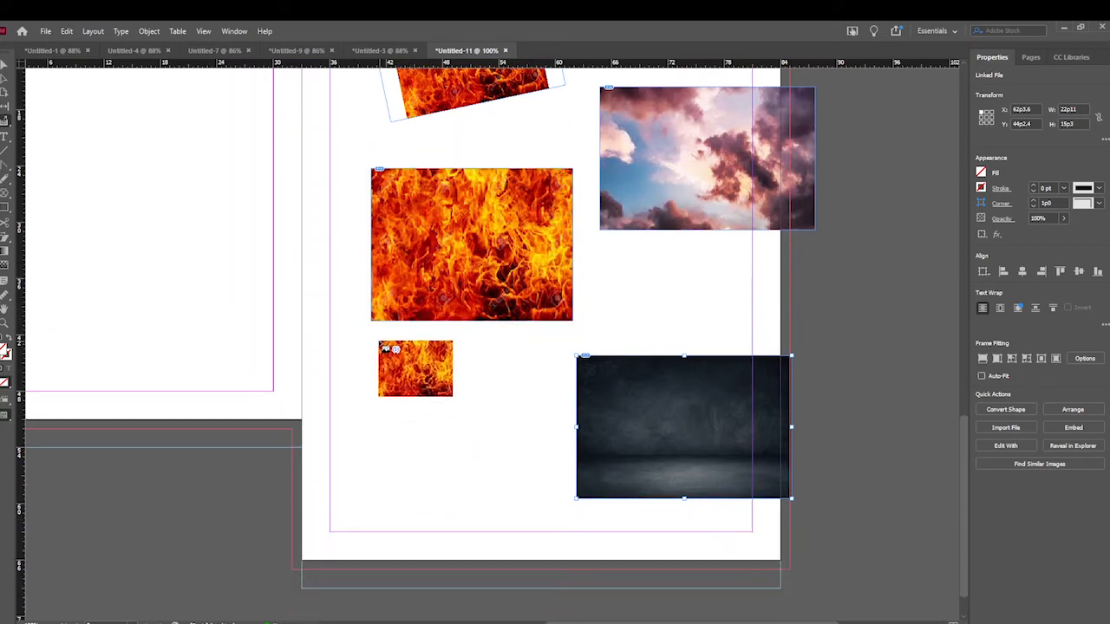
{"action": "left_click", "coordinate": [361, 354]}
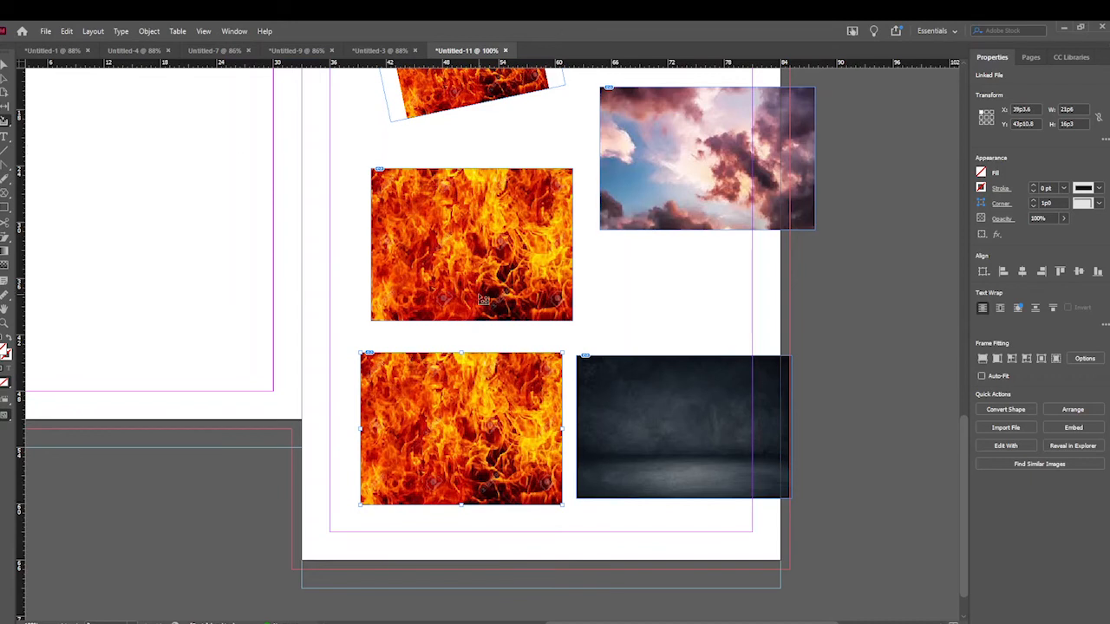
{"action": "right_click", "coordinate": [5, 126]}
{"action": "left_click", "coordinate": [49, 153]}
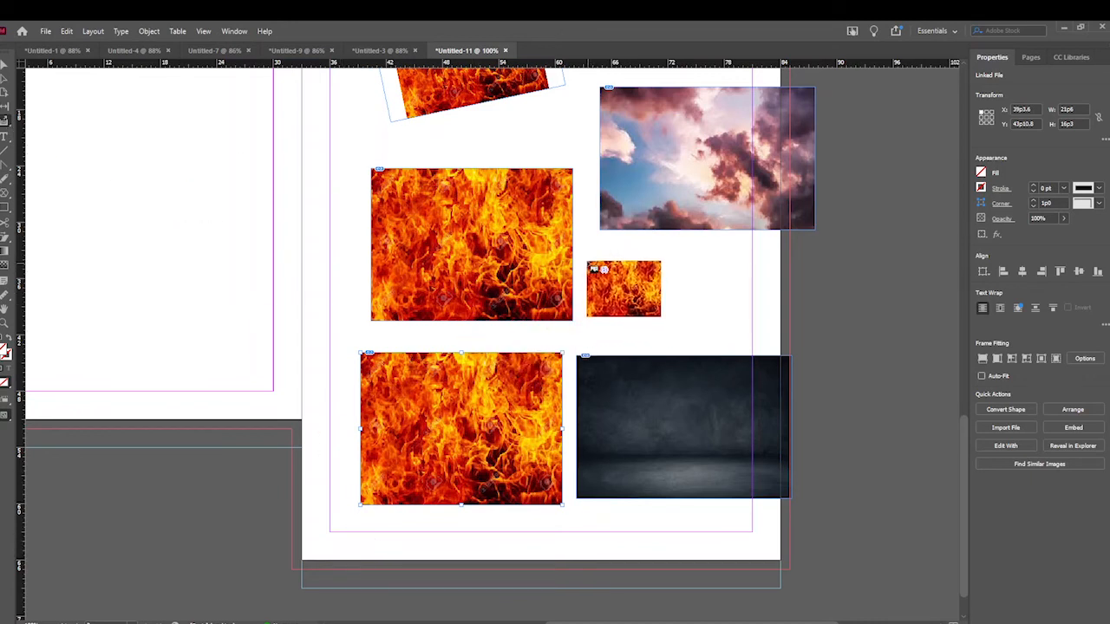
{"action": "left_click", "coordinate": [582, 210]}
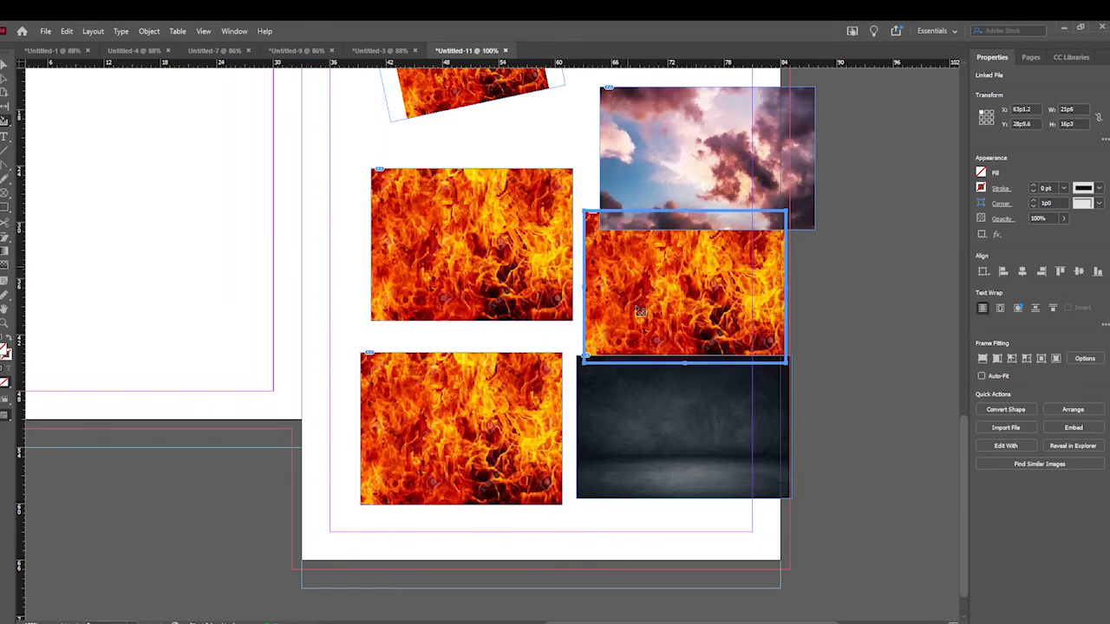
- Draw an empty rectangular frame to the right of the tilted fire image, above the cloud image
{"action": "scroll", "coordinate": [659, 295], "scroll_direction": "up", "scroll_amount": 5}
{"action": "scroll", "coordinate": [655, 295], "scroll_direction": "down", "scroll_amount": 4}
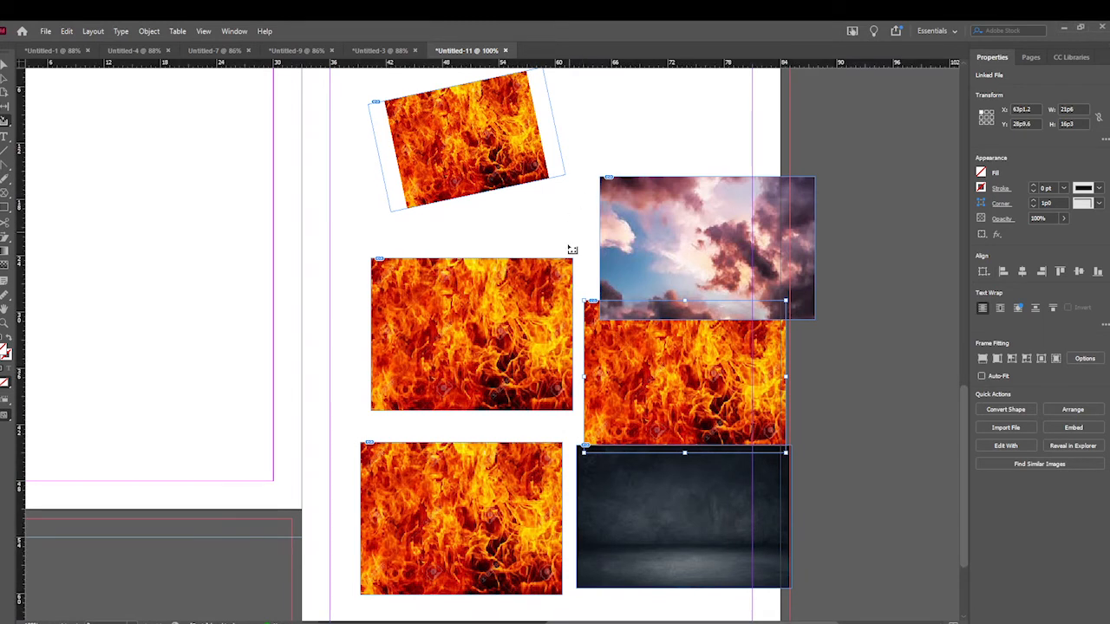
{"action": "scroll", "coordinate": [595, 265], "scroll_direction": "down", "scroll_amount": 1}
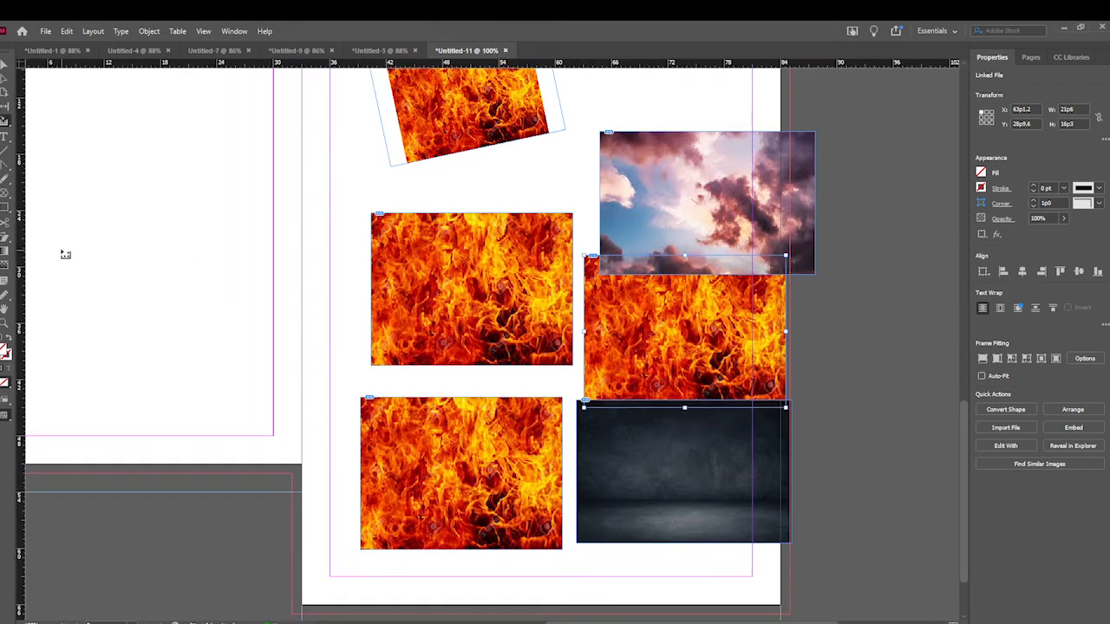
{"action": "left_click", "coordinate": [5, 194]}
{"action": "scroll", "coordinate": [521, 217], "scroll_direction": "up", "scroll_amount": 4}
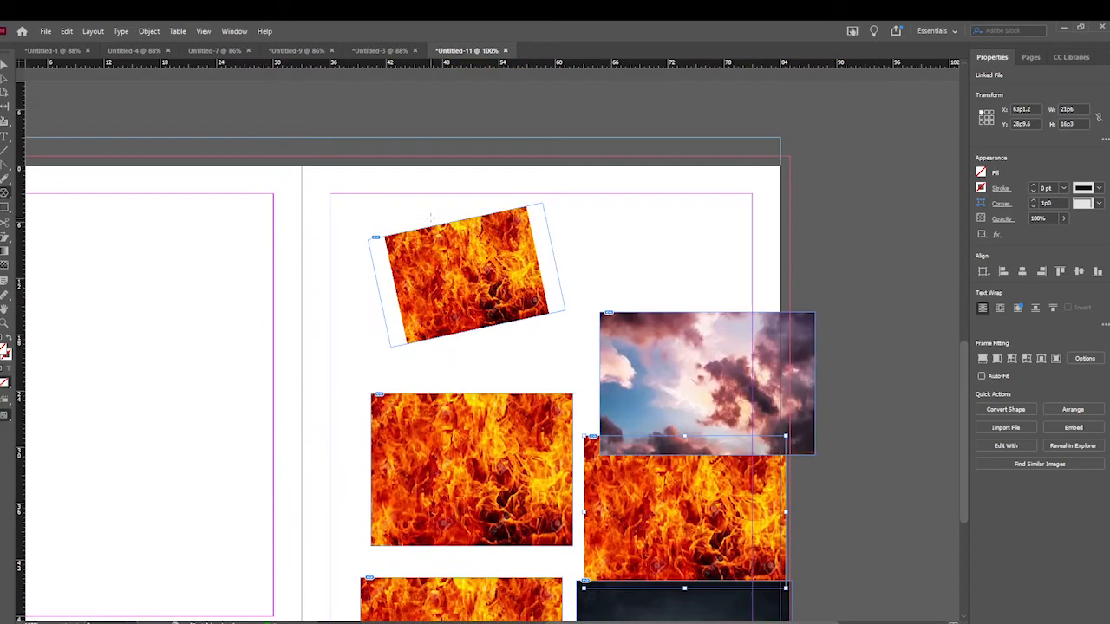
{"action": "left_click_drag", "start_coordinate": [591, 212], "coordinate": [689, 289]}
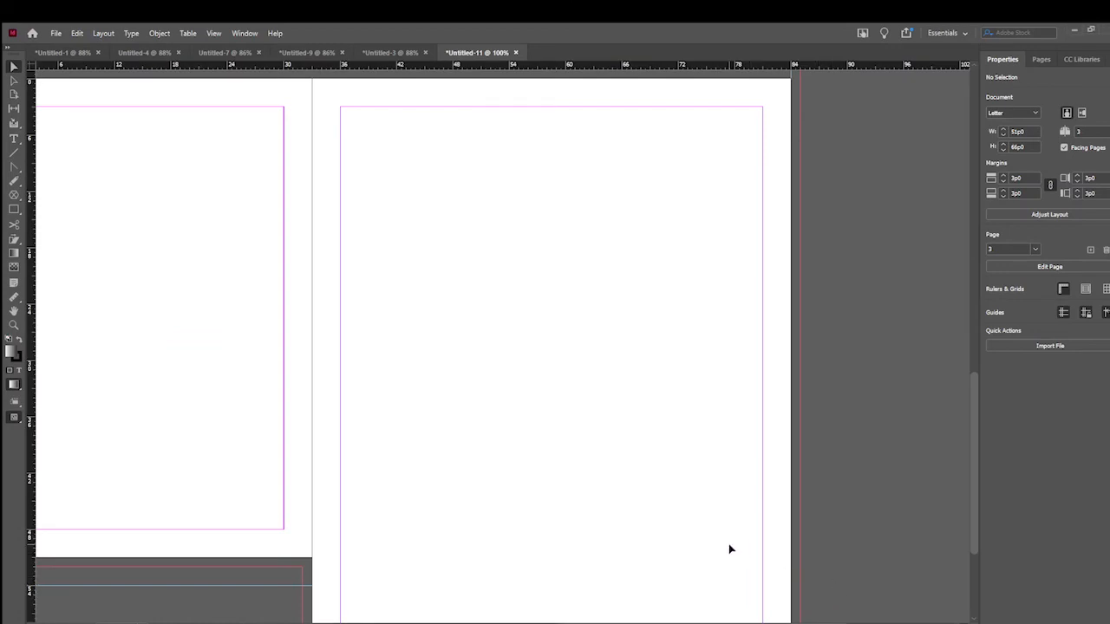
- Draw a gradient-filled rectangle about 10p5 by 5p8 in the upper-left part of the empty page 3
{"action": "scroll", "coordinate": [724, 545], "scroll_direction": "up", "scroll_amount": 1}
{"action": "scroll", "coordinate": [658, 534], "scroll_direction": "down", "scroll_amount": 1}
{"action": "left_click", "coordinate": [14, 209]}
{"action": "left_click_drag", "start_coordinate": [387, 148], "coordinate": [486, 201]}
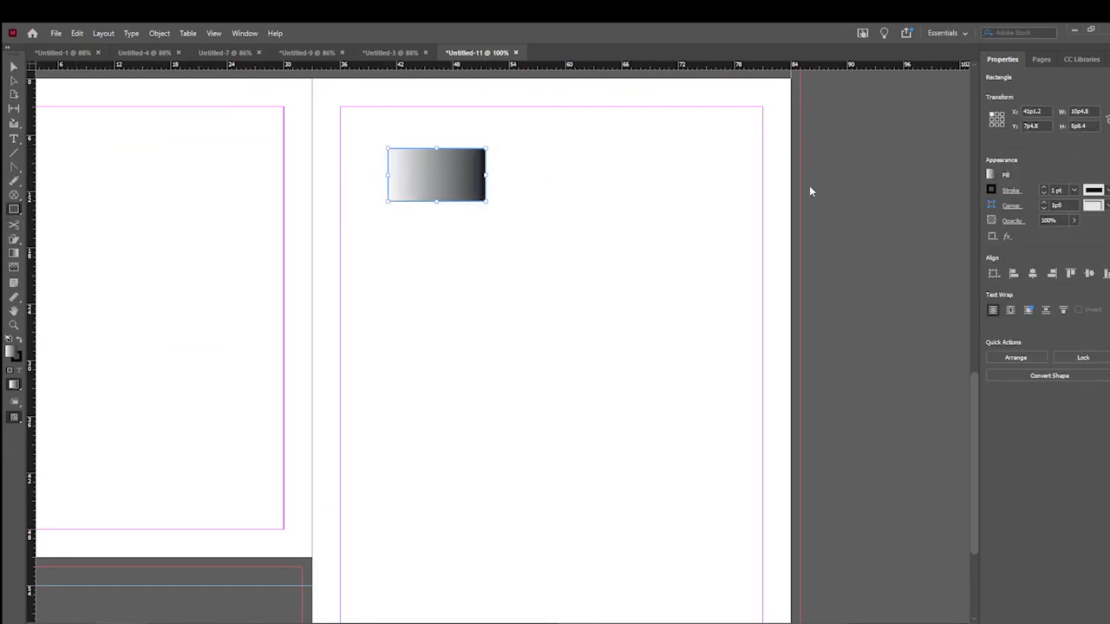
- Draw an empty rectangular frame about 9p7 by 5p8 level with the gradient rectangle, near the page's right margin
{"action": "left_click", "coordinate": [14, 67]}
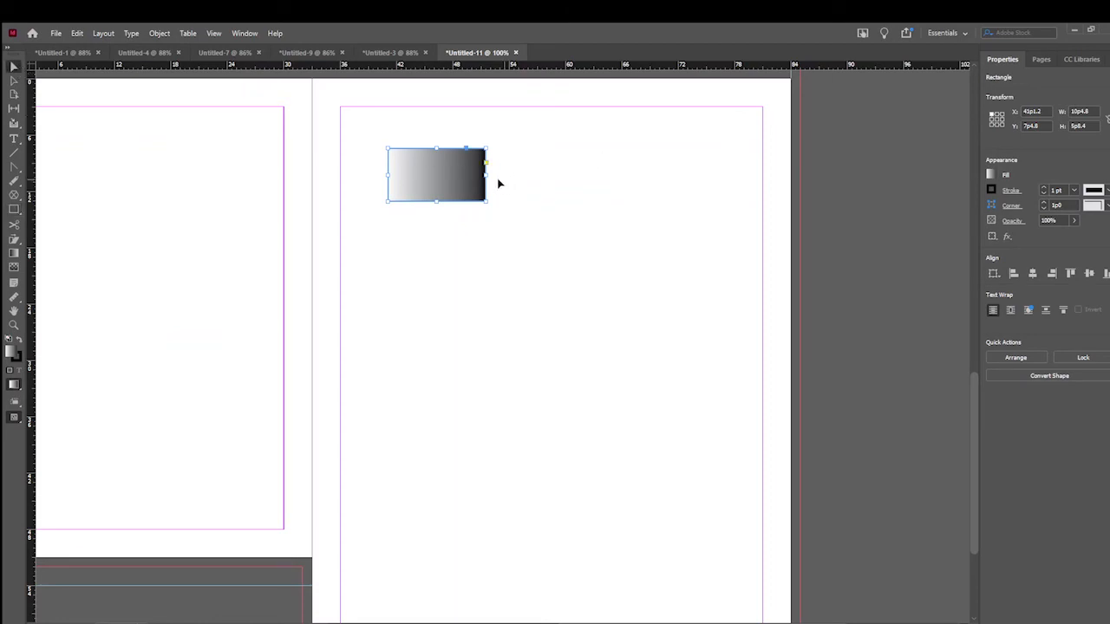
{"action": "left_click", "coordinate": [14, 196]}
{"action": "right_click", "coordinate": [14, 198]}
{"action": "left_click", "coordinate": [42, 203]}
{"action": "left_click_drag", "start_coordinate": [619, 149], "coordinate": [711, 201]}
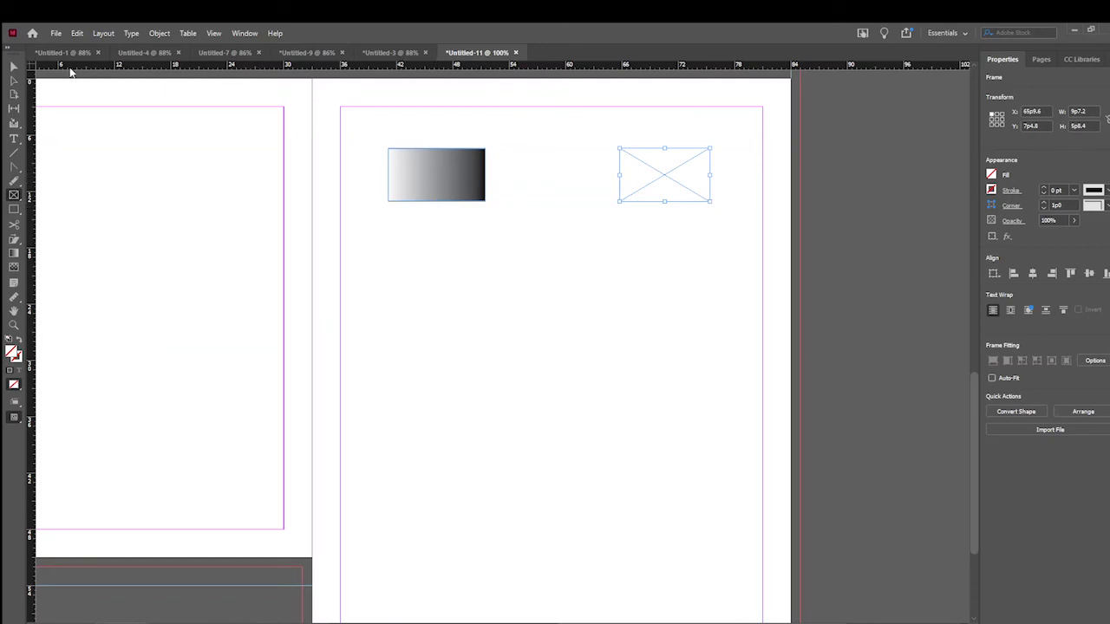
- Fill the gradient rectangle with green and give it a 5 pt multi-line stroke
{"action": "left_click", "coordinate": [14, 66]}
{"action": "left_click", "coordinate": [445, 162]}
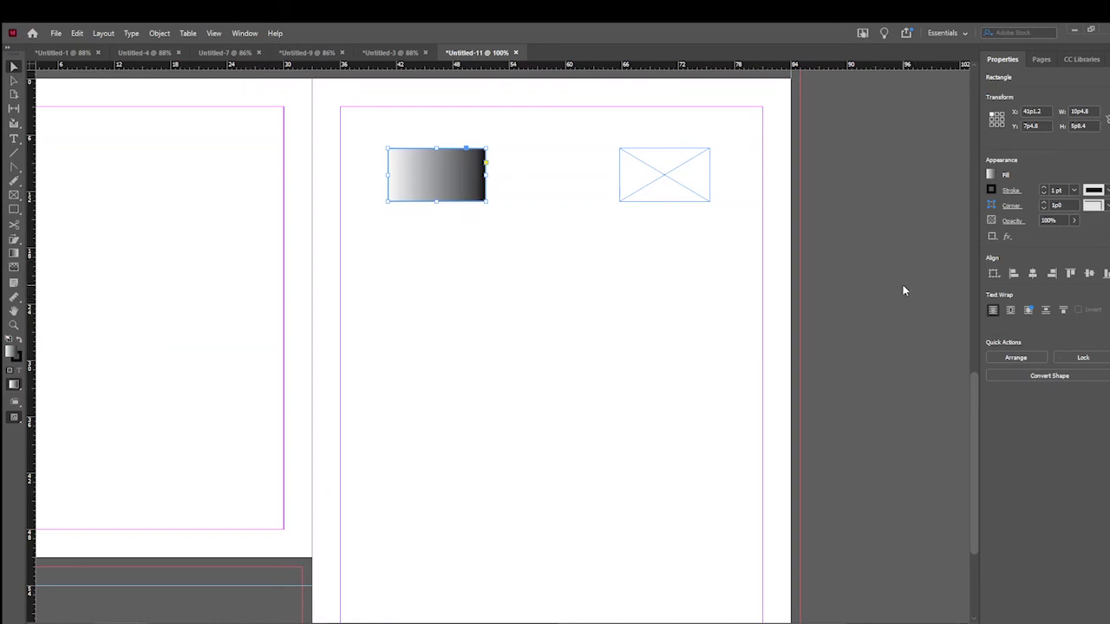
{"action": "key", "text": "comma"}
{"action": "key", "text": "ctrl+z"}
{"action": "key", "text": "ctrl+z"}
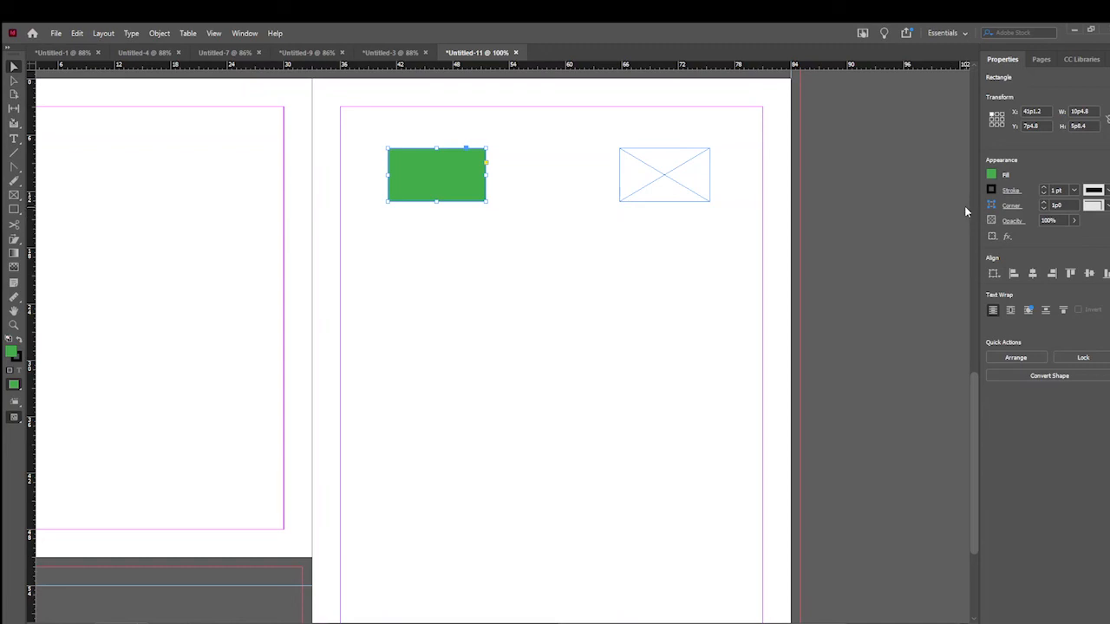
{"action": "key", "text": "ctrl+z"}
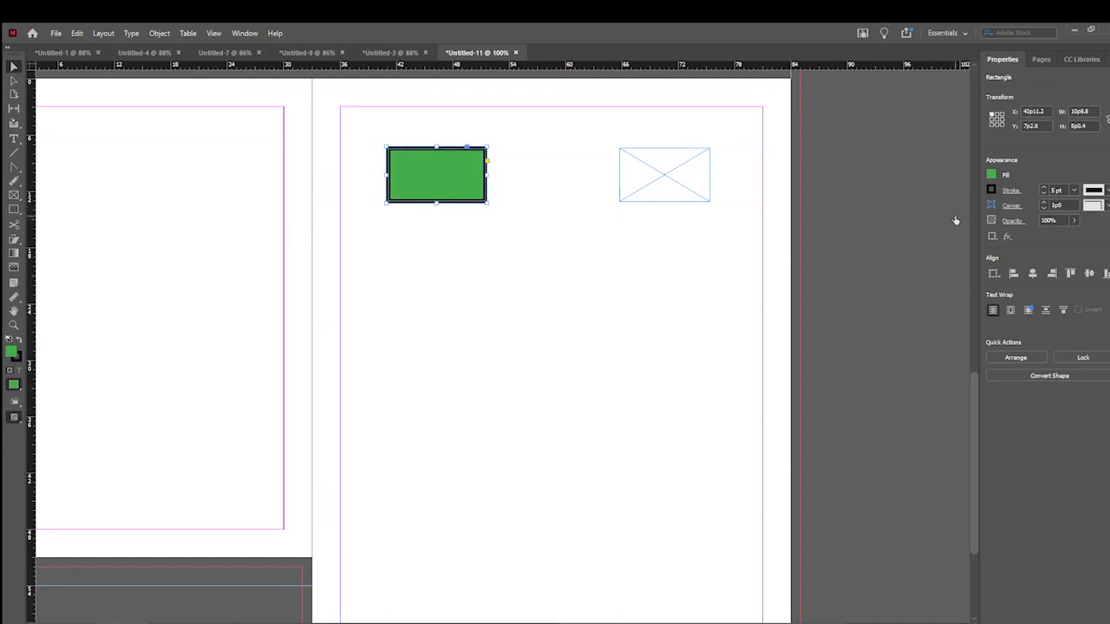
{"action": "left_click", "coordinate": [975, 323]}
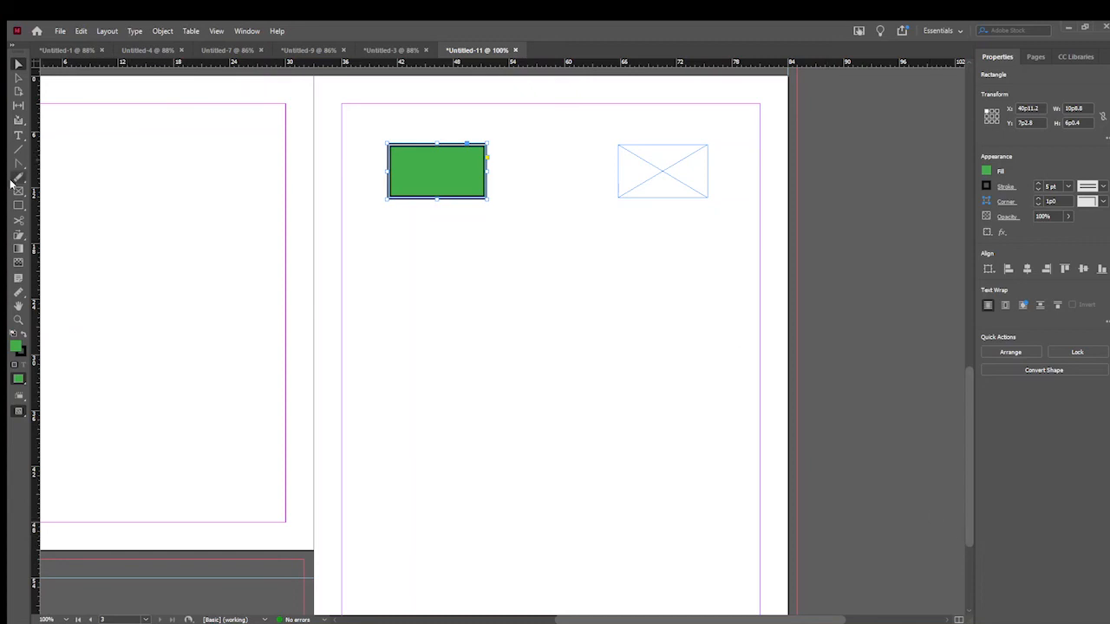
- Create a text frame below the green rectangle reading "hi! hello! how are you?"
{"action": "left_click", "coordinate": [18, 136]}
{"action": "left_click_drag", "start_coordinate": [371, 252], "coordinate": [484, 349]}
{"action": "type", "text": "hi"}
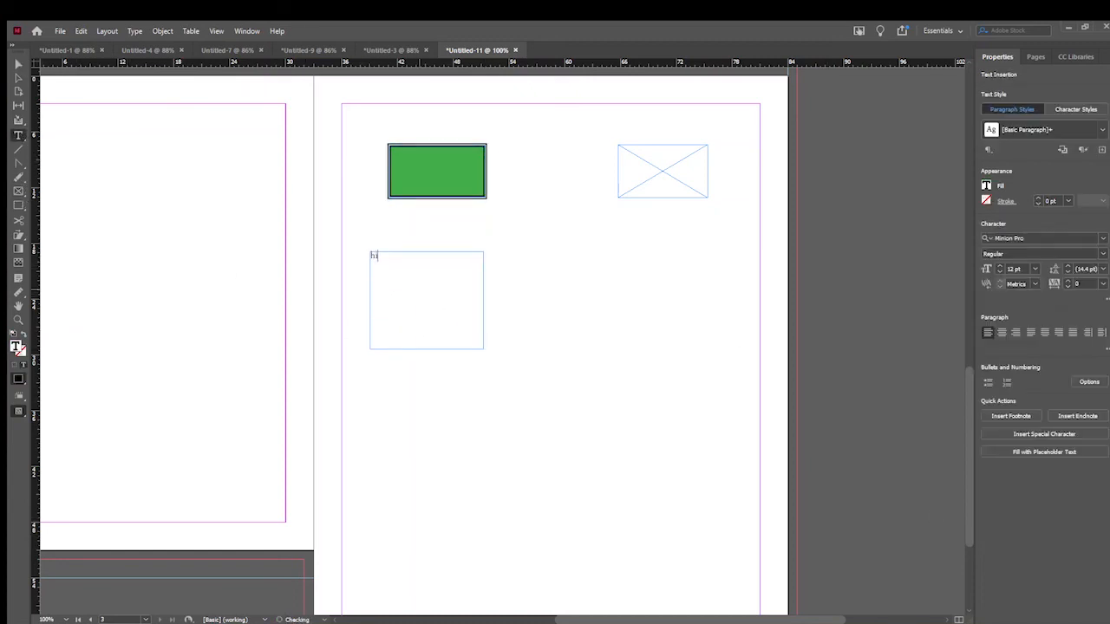
{"action": "type", "text": "! hello! how are you>"}
{"action": "key", "text": "BackSpace"}
{"action": "type", "text": "?"}
- Try setting the text frame's font to Algerian
{"action": "left_click", "coordinate": [1104, 239]}
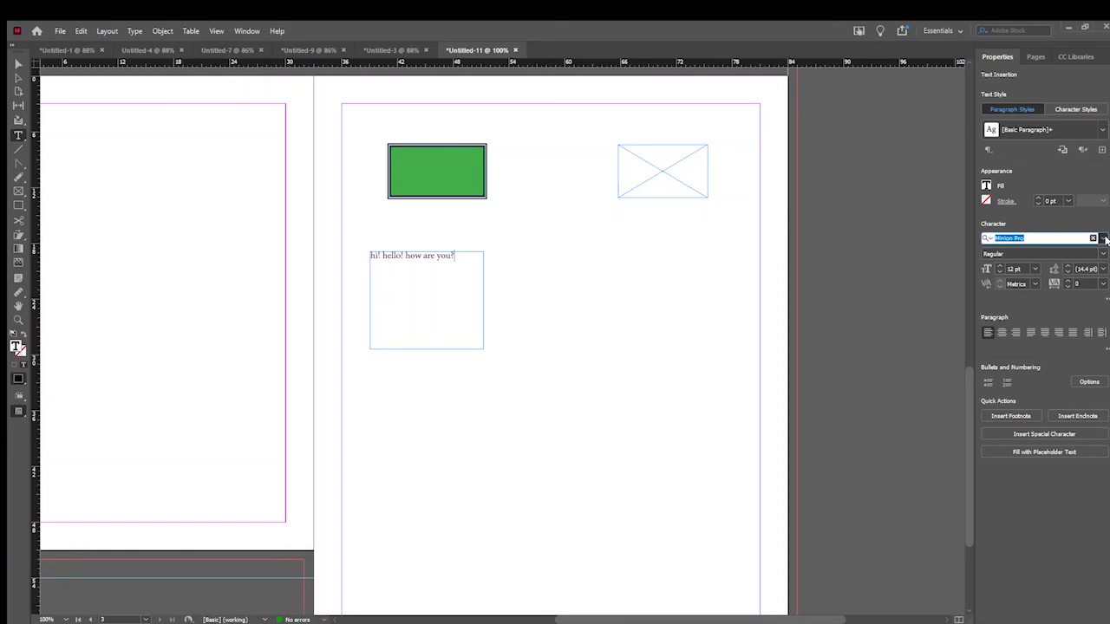
{"action": "type", "text": "Algerian"}
{"action": "key", "text": "Return"}
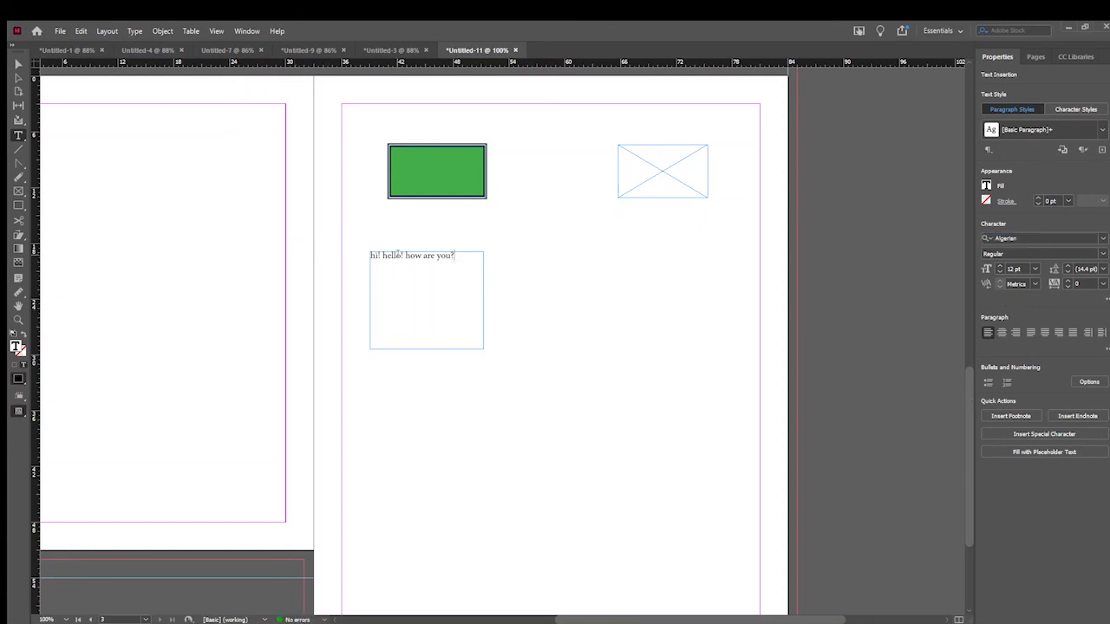
- Select the whole line "hi! hello! how are you?" and set its font to Agency FB
{"action": "triple_click", "coordinate": [397, 253]}
{"action": "left_click", "coordinate": [1084, 238]}
{"action": "key", "text": "Down"}
{"action": "key", "text": "Down"}
{"action": "key", "text": "Down"}
{"action": "key", "text": "Down"}
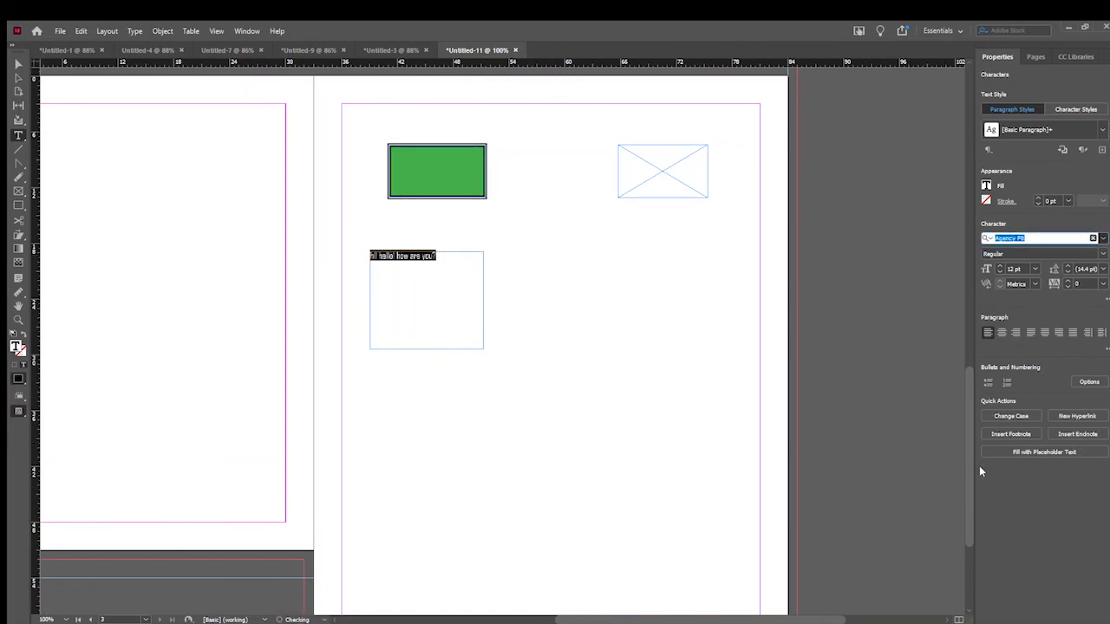
{"action": "key", "text": "Return"}
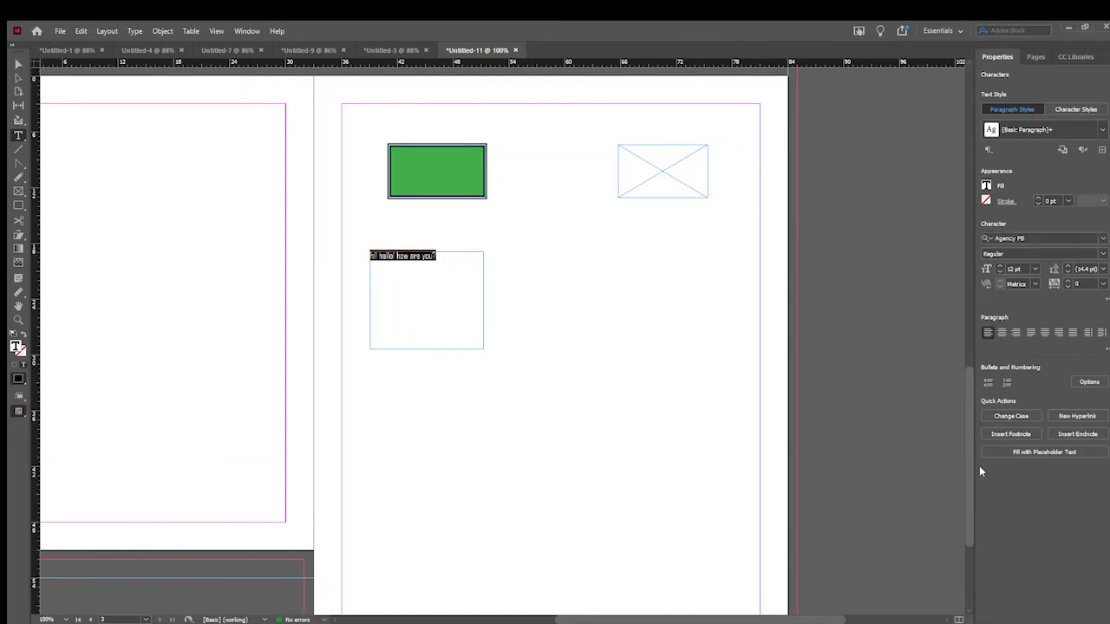
- Show the CC Libraries and try to add the "hi! hello! how are you?" text frame to them
{"action": "left_click", "coordinate": [1076, 56]}
{"action": "left_click", "coordinate": [18, 65]}
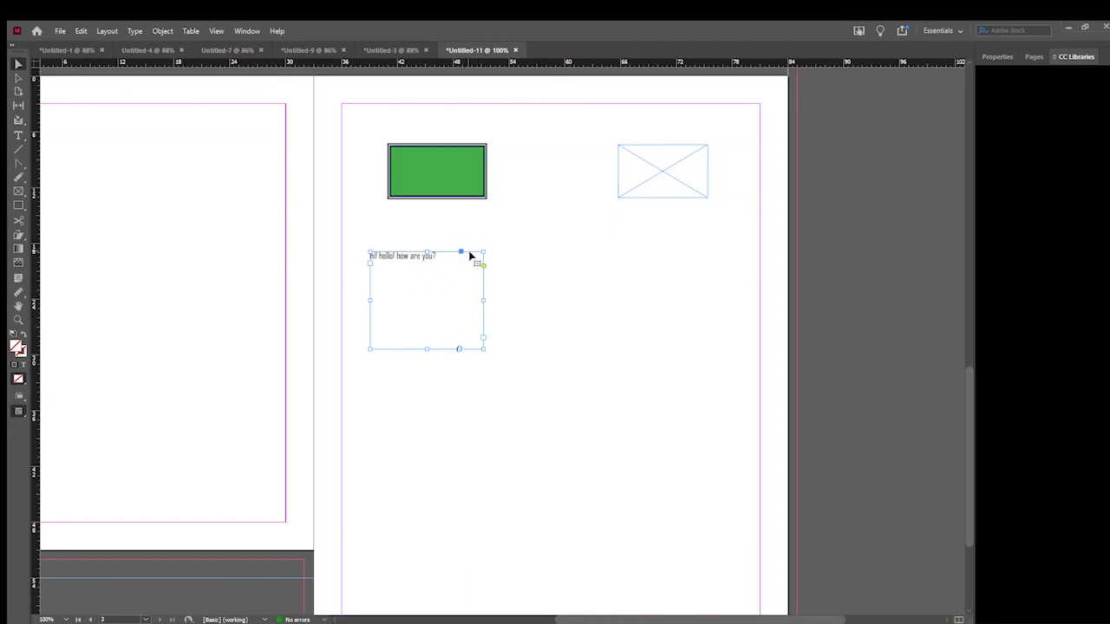
{"action": "left_click_drag", "start_coordinate": [471, 251], "coordinate": [1029, 203]}
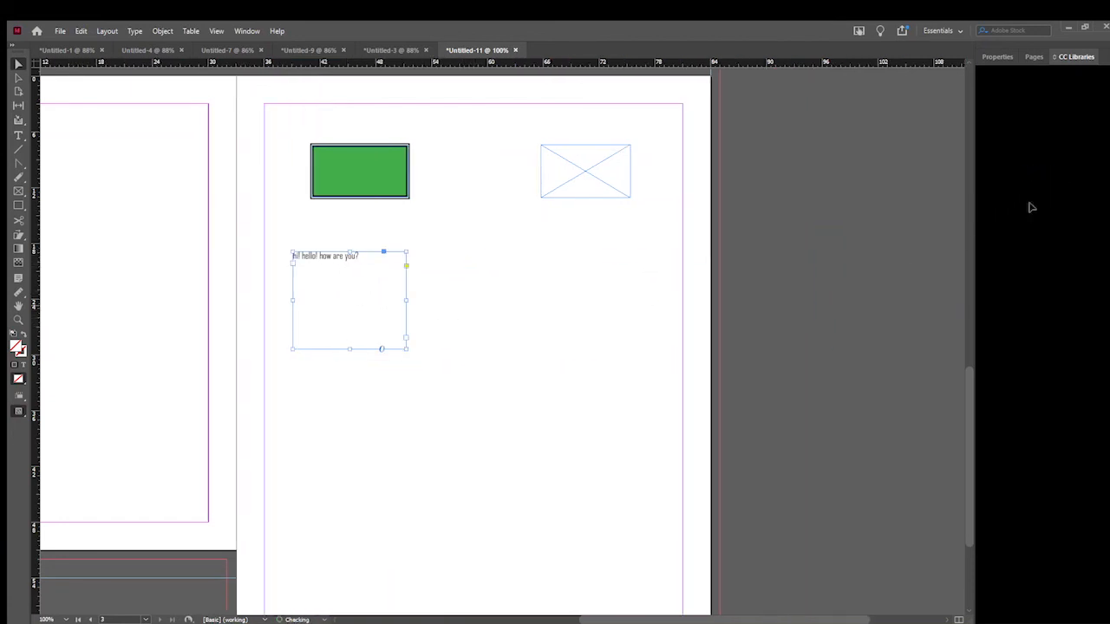